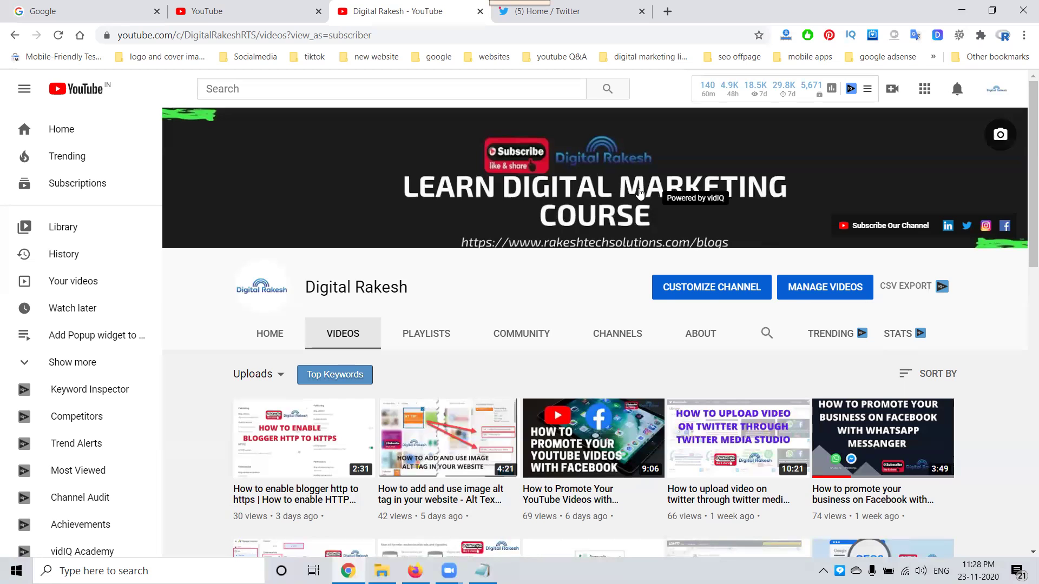
Switch to Twitter, open Twitter Ads, and back out of adding a new credit card.
{"action": "left_click", "coordinate": [547, 11]}
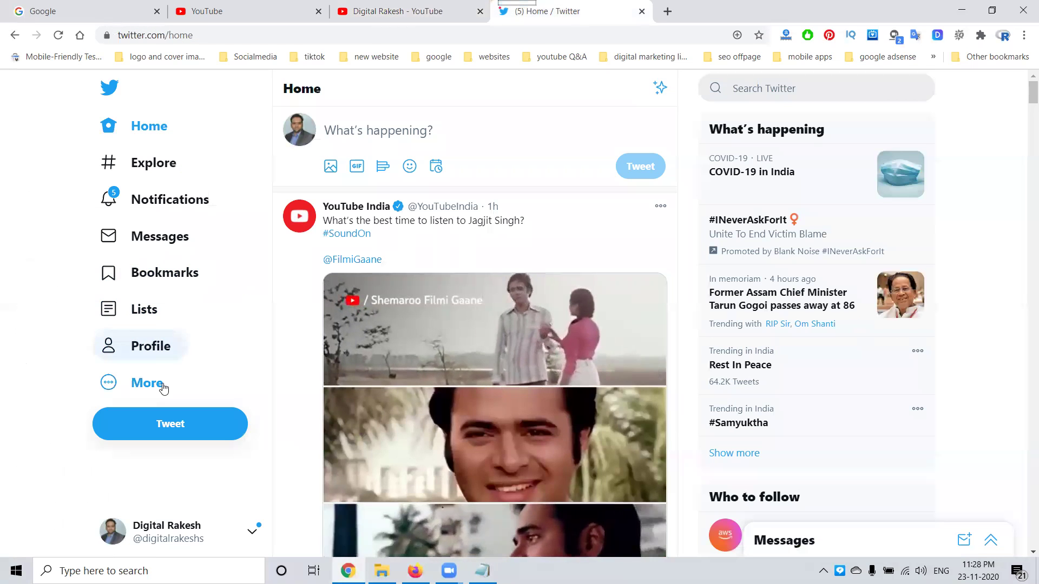
{"action": "left_click", "coordinate": [154, 384]}
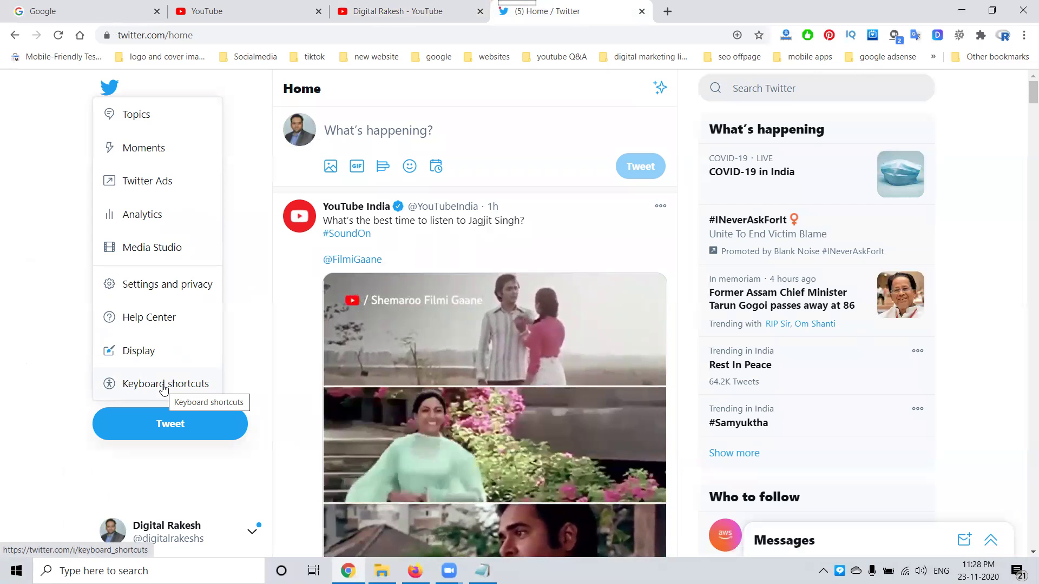
{"action": "left_click", "coordinate": [145, 182]}
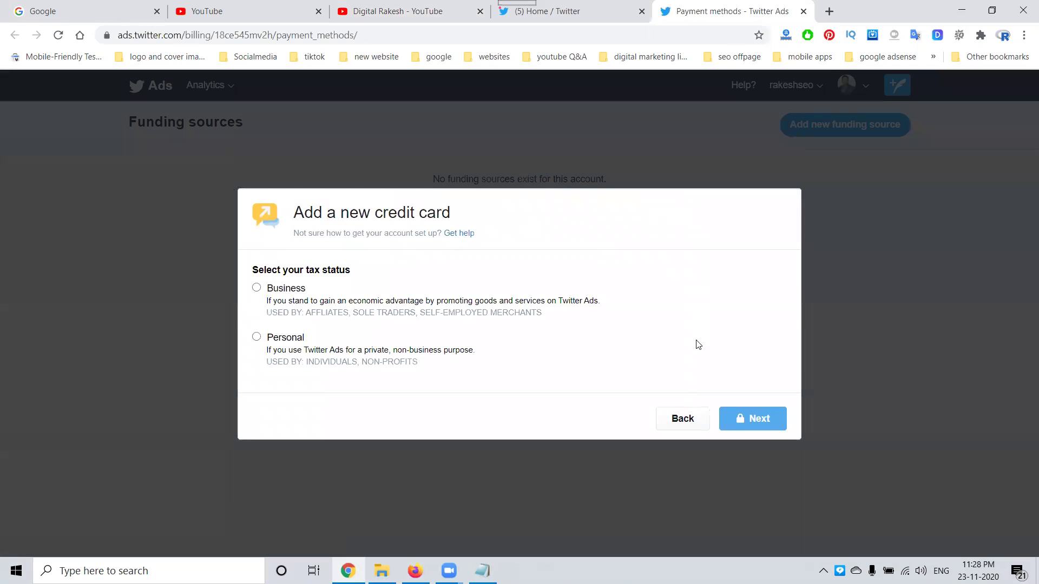
{"action": "left_click", "coordinate": [683, 417]}
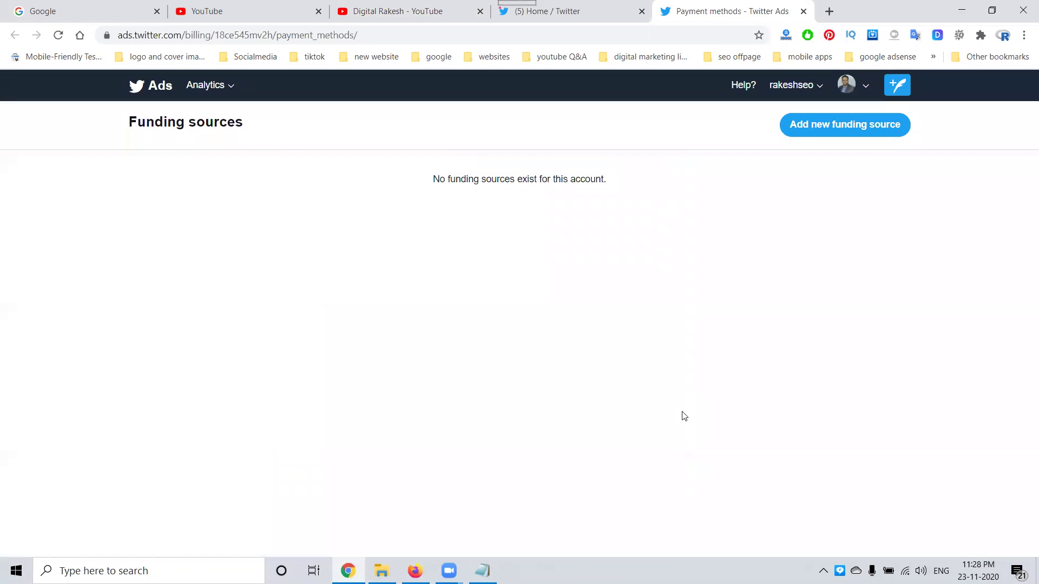
Open the ads compose page and try out the new Tweet composer.
{"action": "left_click", "coordinate": [897, 88]}
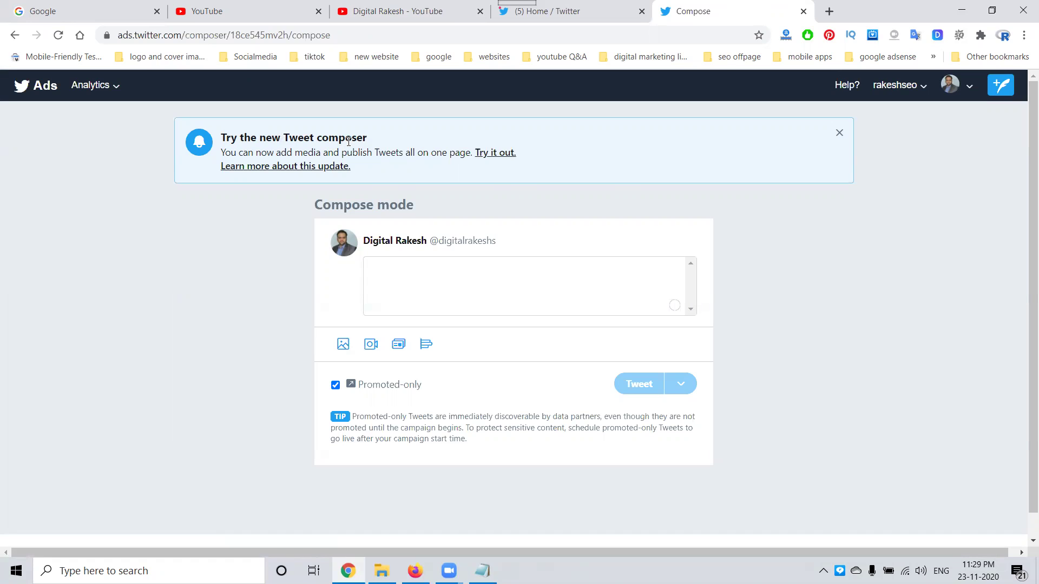
{"action": "left_click", "coordinate": [491, 153]}
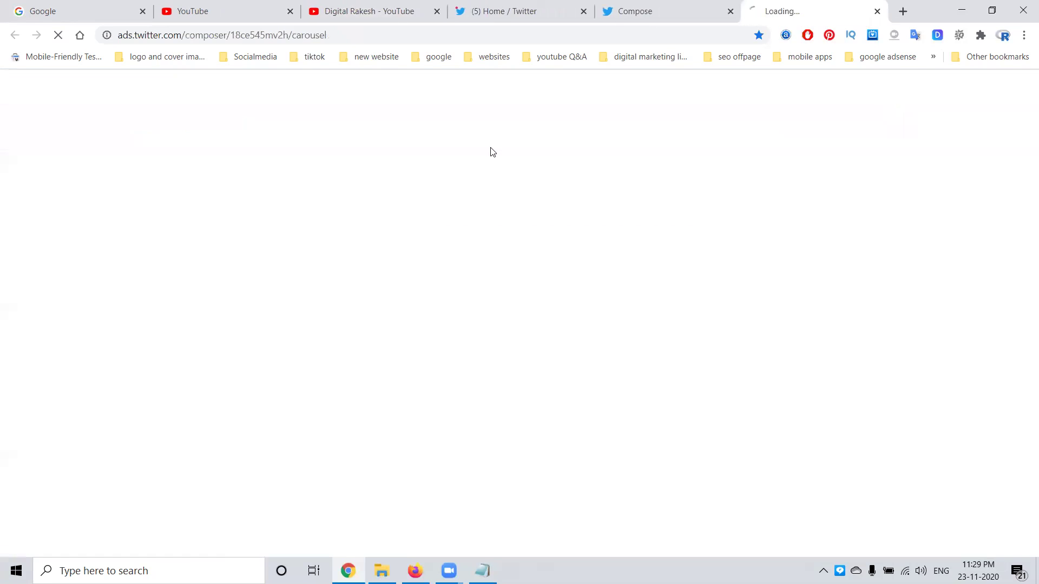
{"action": "scroll", "coordinate": [491, 148], "scroll_direction": "down", "scroll_amount": 1}
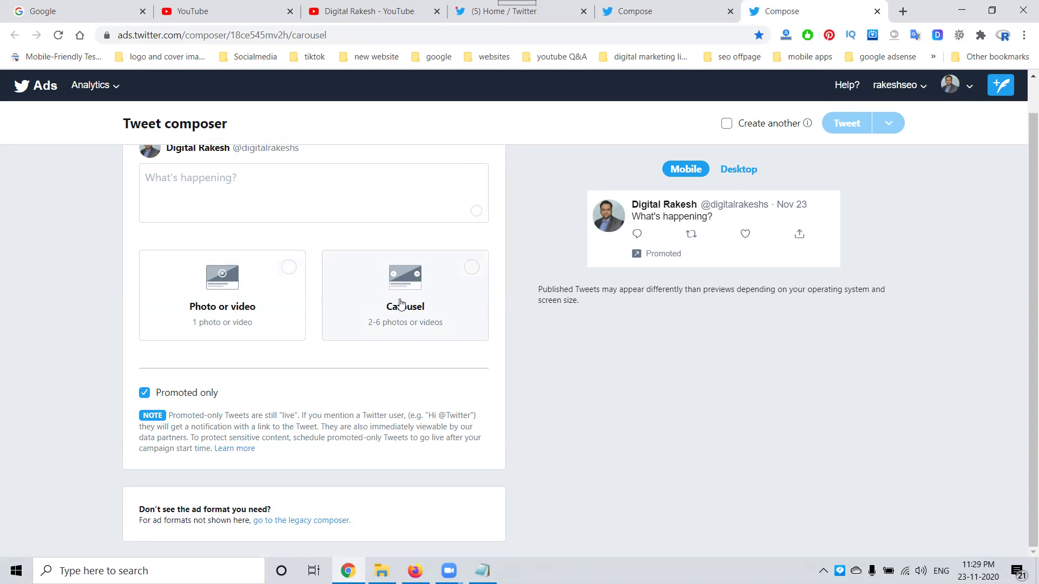
Check the empty tweet's desktop and mobile previews and choose Carousel as the ad format.
{"action": "left_click", "coordinate": [744, 171]}
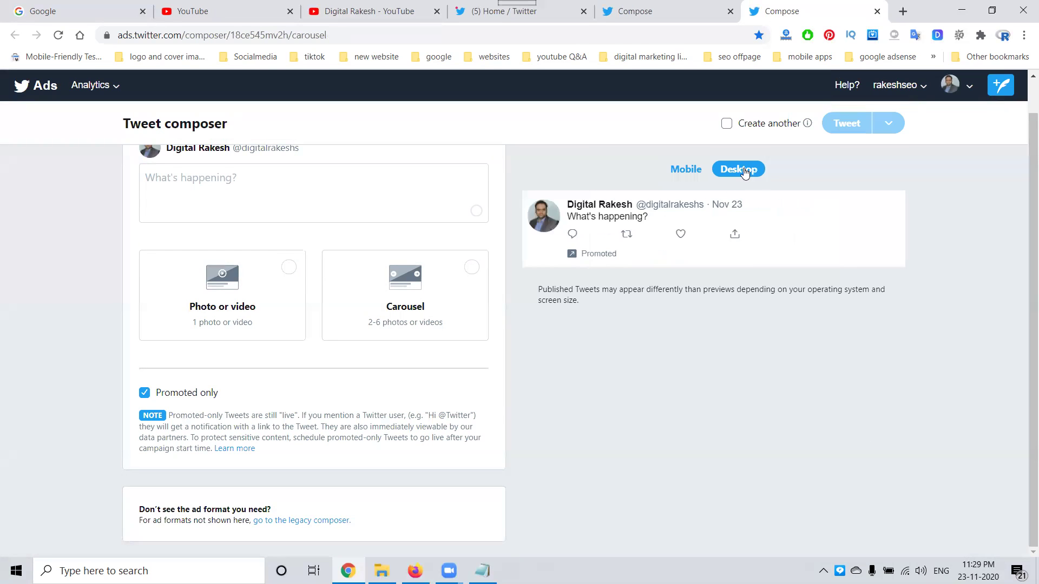
{"action": "left_click", "coordinate": [689, 168]}
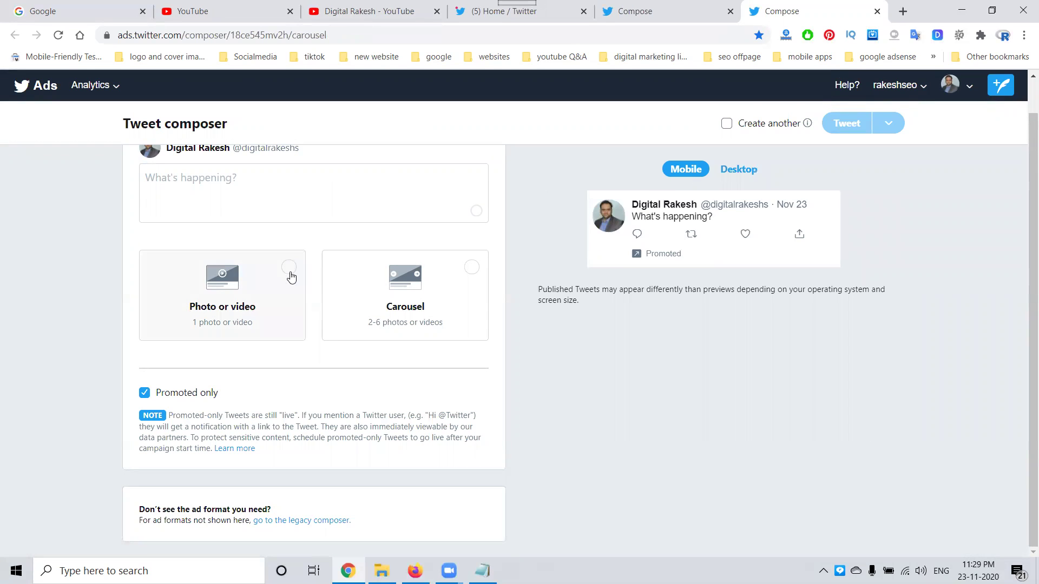
{"action": "left_click", "coordinate": [407, 279]}
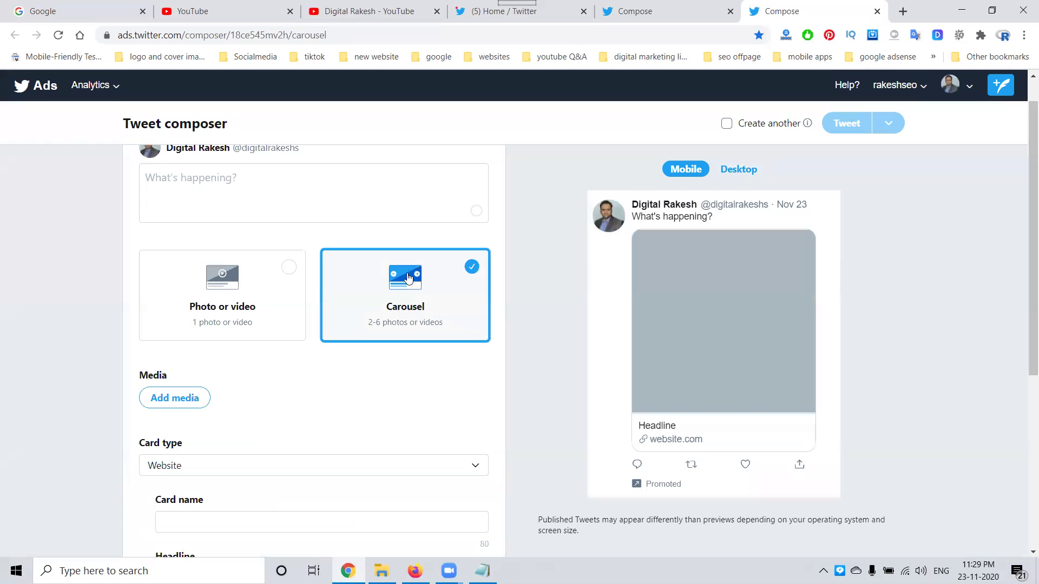
Start a media upload for the carousel and browse to the nov2020 folder within digital rakesh on New Volume (E:).
{"action": "scroll", "coordinate": [279, 279], "scroll_direction": "down", "scroll_amount": 3}
{"action": "left_click", "coordinate": [184, 261]}
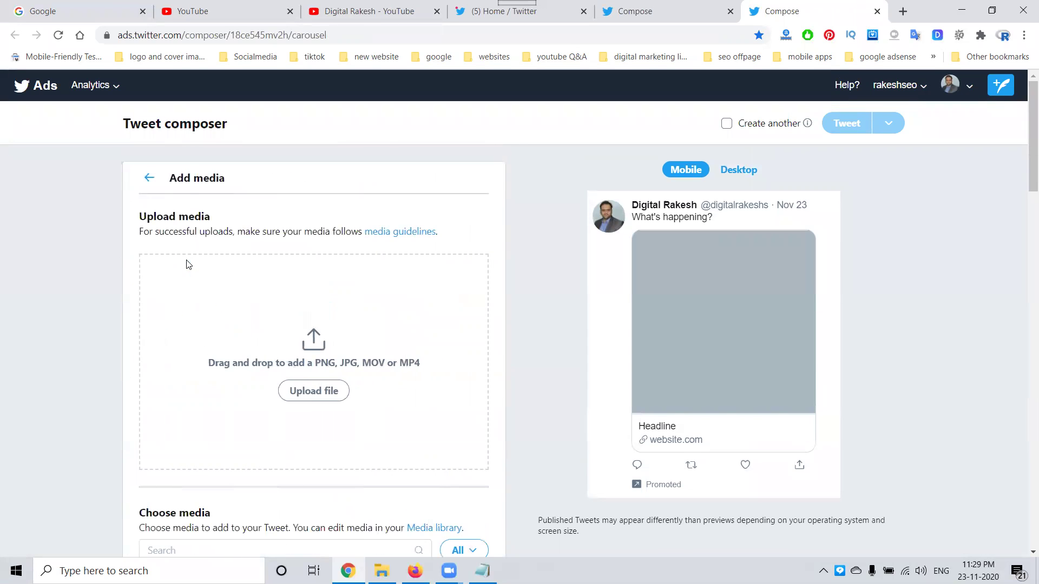
{"action": "left_click", "coordinate": [305, 391]}
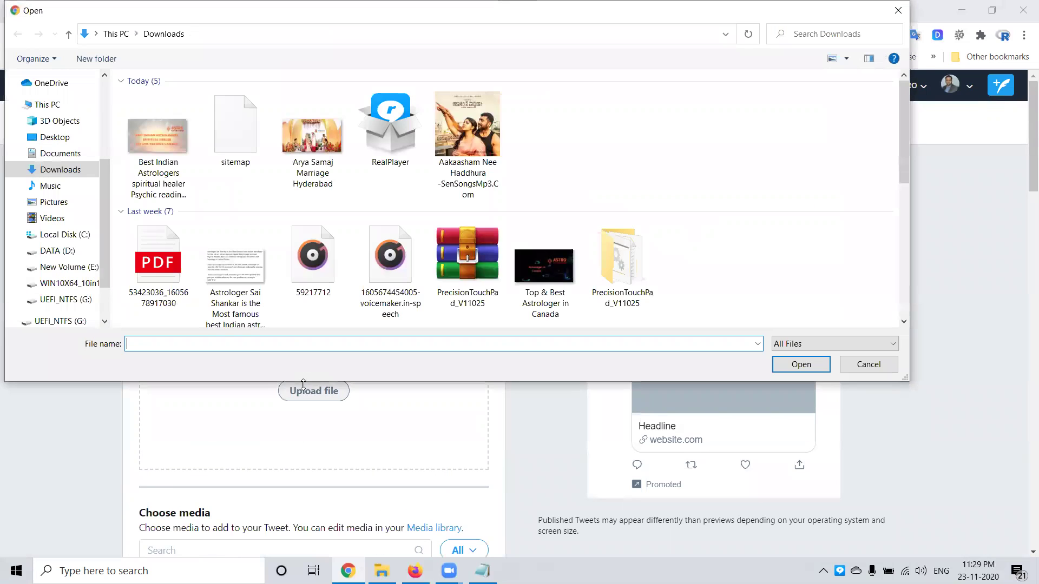
{"action": "left_click", "coordinate": [65, 267]}
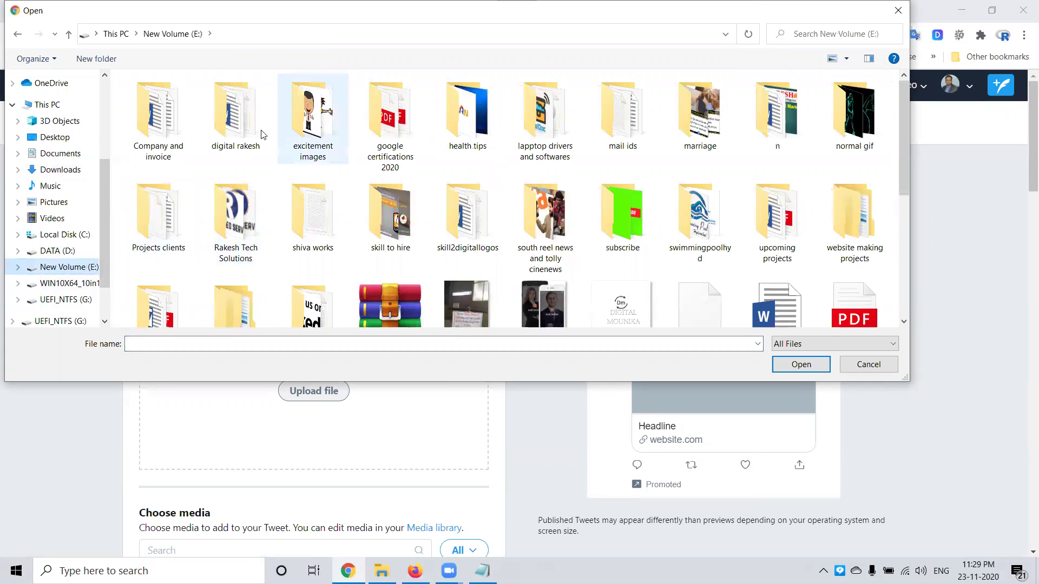
{"action": "left_click", "coordinate": [220, 134]}
{"action": "double_click", "coordinate": [219, 135]}
{"action": "double_click", "coordinate": [527, 214]}
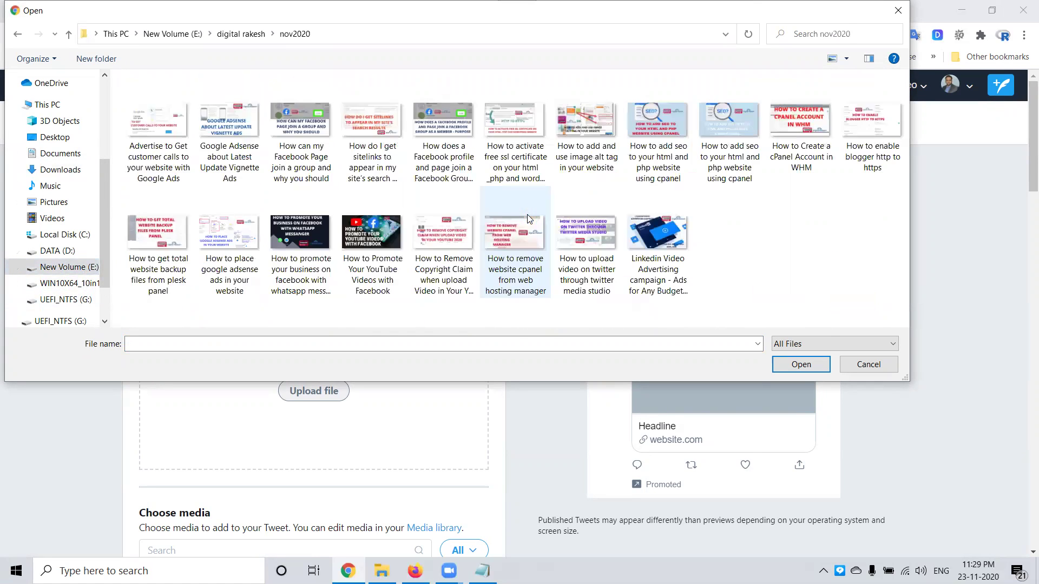
Upload the image "How can my Facebook Page join a group and why you should" and save its crop.
{"action": "left_click", "coordinate": [163, 126]}
{"action": "left_click", "coordinate": [220, 137]}
{"action": "left_click", "coordinate": [296, 138]}
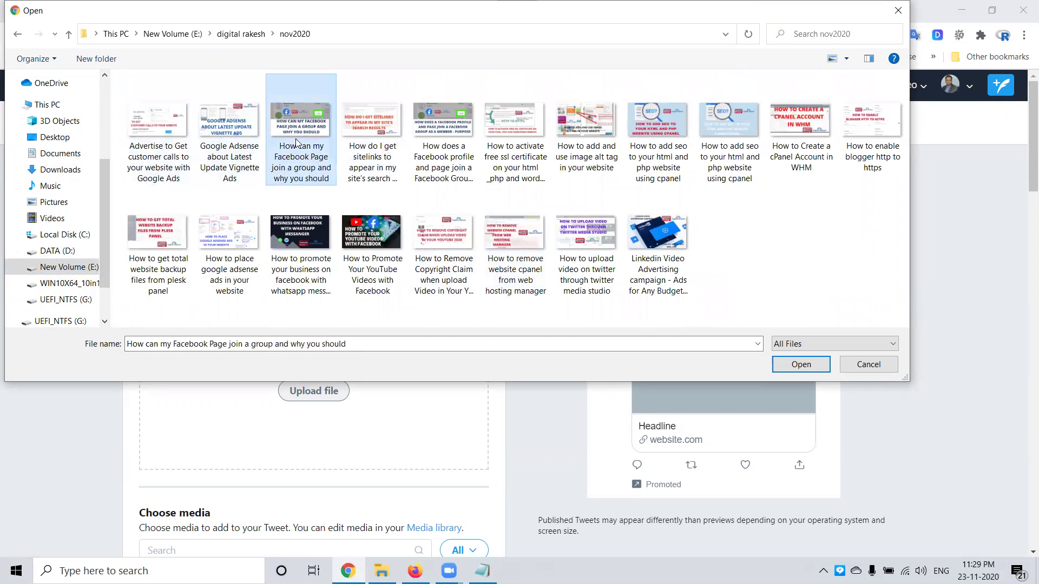
{"action": "double_click", "coordinate": [296, 138]}
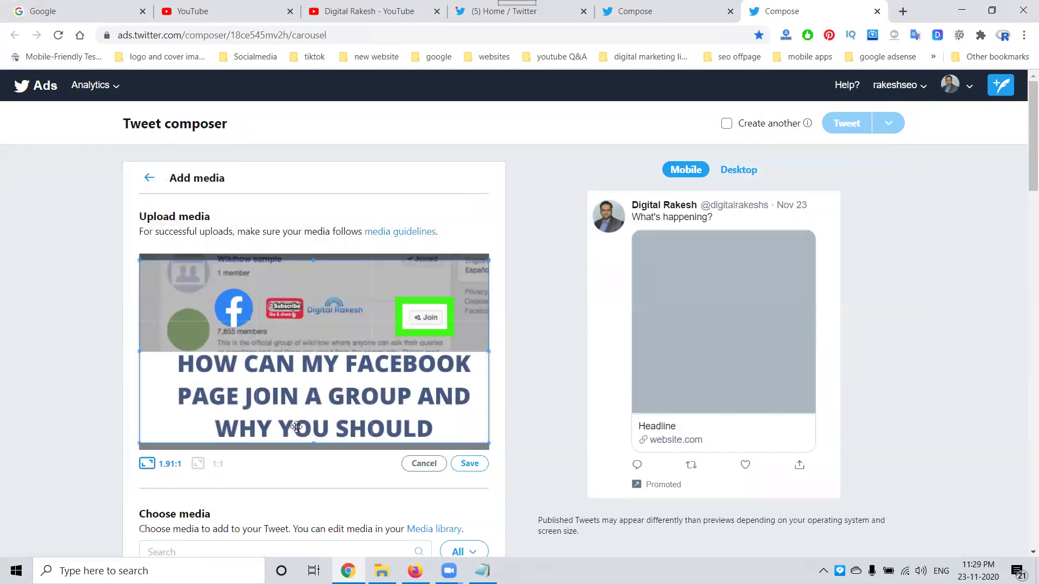
{"action": "scroll", "coordinate": [316, 409], "scroll_direction": "down", "scroll_amount": 1}
{"action": "scroll", "coordinate": [470, 420], "scroll_direction": "down", "scroll_amount": 2}
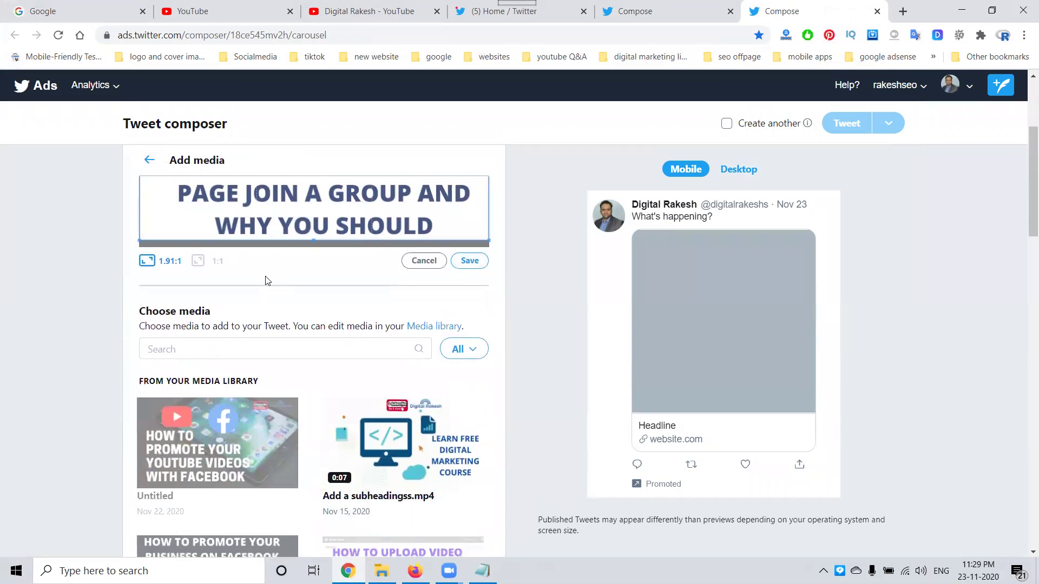
{"action": "scroll", "coordinate": [277, 281], "scroll_direction": "up", "scroll_amount": 1}
{"action": "scroll", "coordinate": [276, 281], "scroll_direction": "up", "scroll_amount": 3}
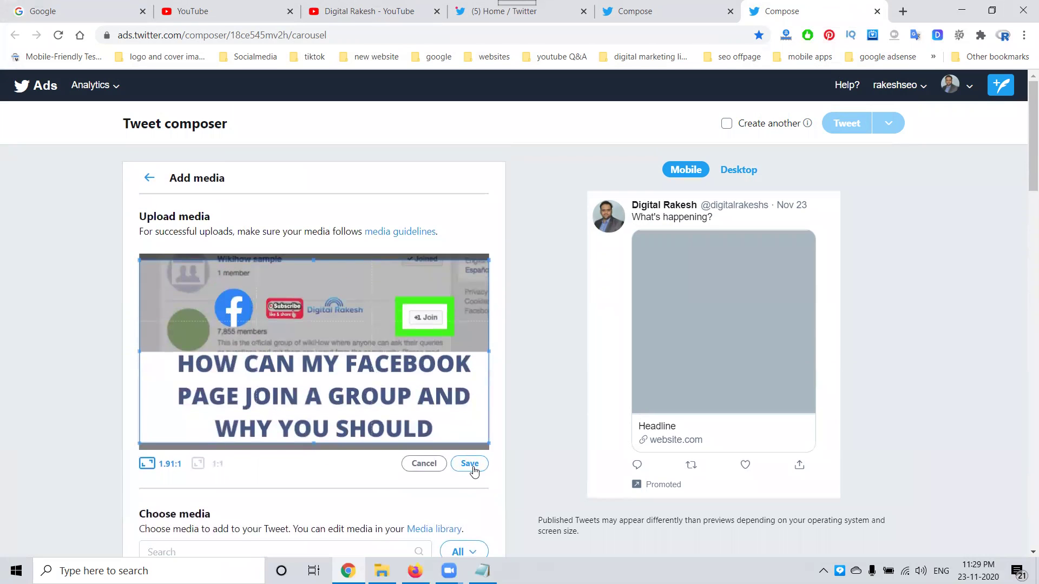
{"action": "left_click", "coordinate": [471, 464]}
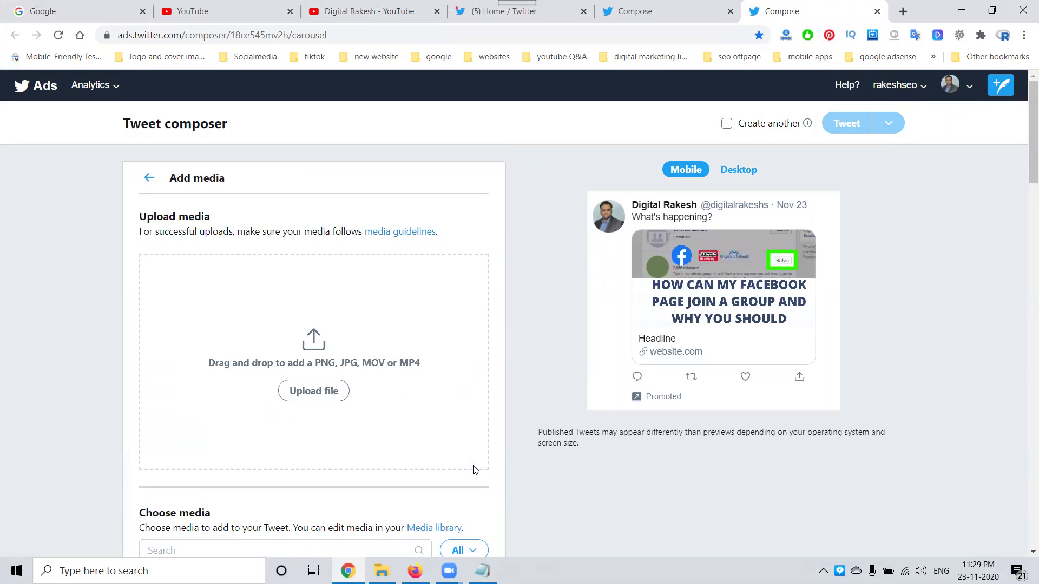
Upload the image "How to Promote Your YouTube Videos with Facebook" as the second carousel item and save its crop.
{"action": "left_click", "coordinate": [320, 400]}
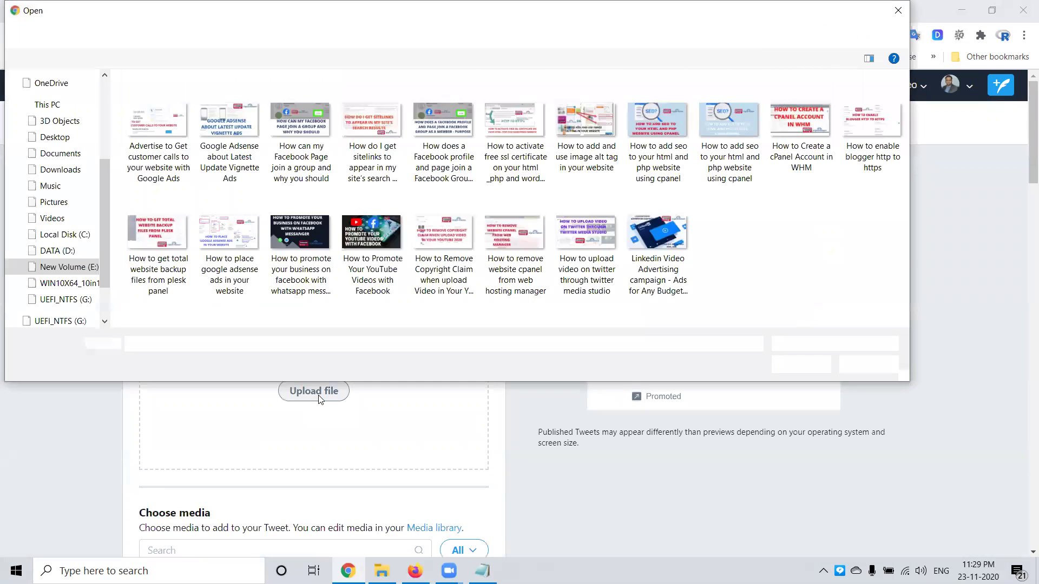
{"action": "left_click", "coordinate": [349, 245]}
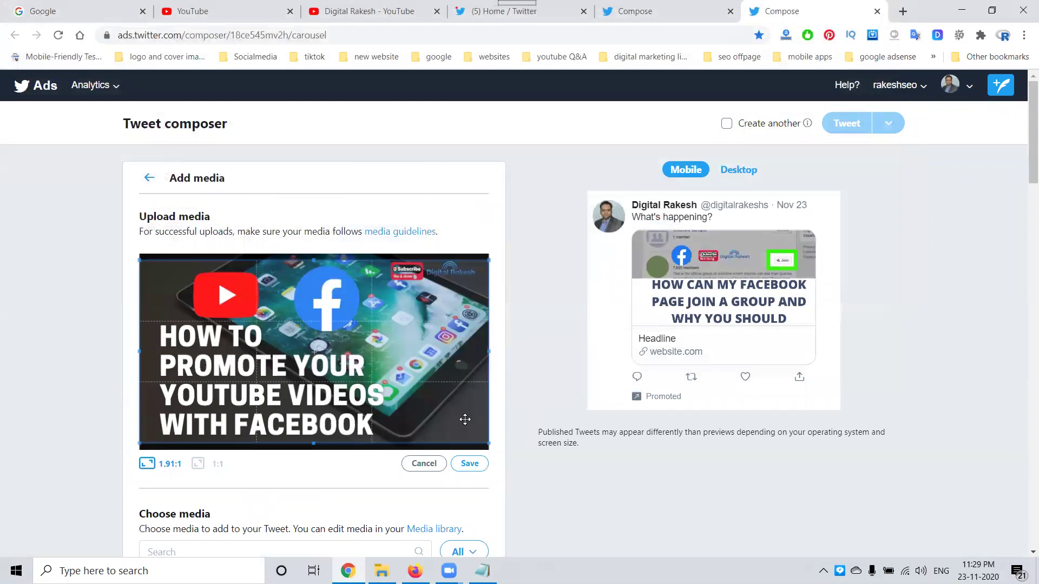
{"action": "left_click", "coordinate": [469, 463]}
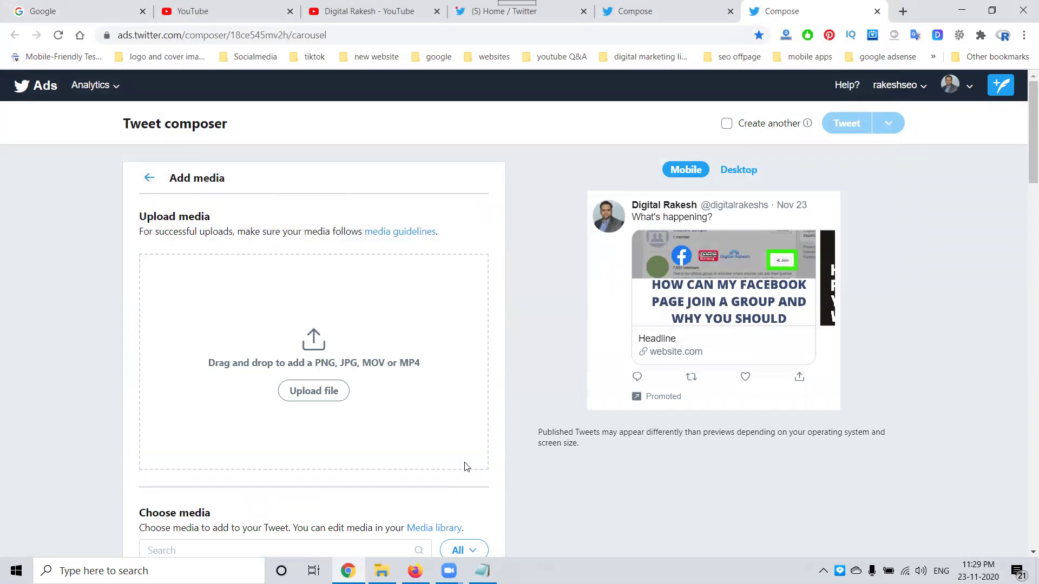
Upload the image about removing a copyright claim on YouTube as the third carousel item and save its crop.
{"action": "left_click", "coordinate": [314, 391]}
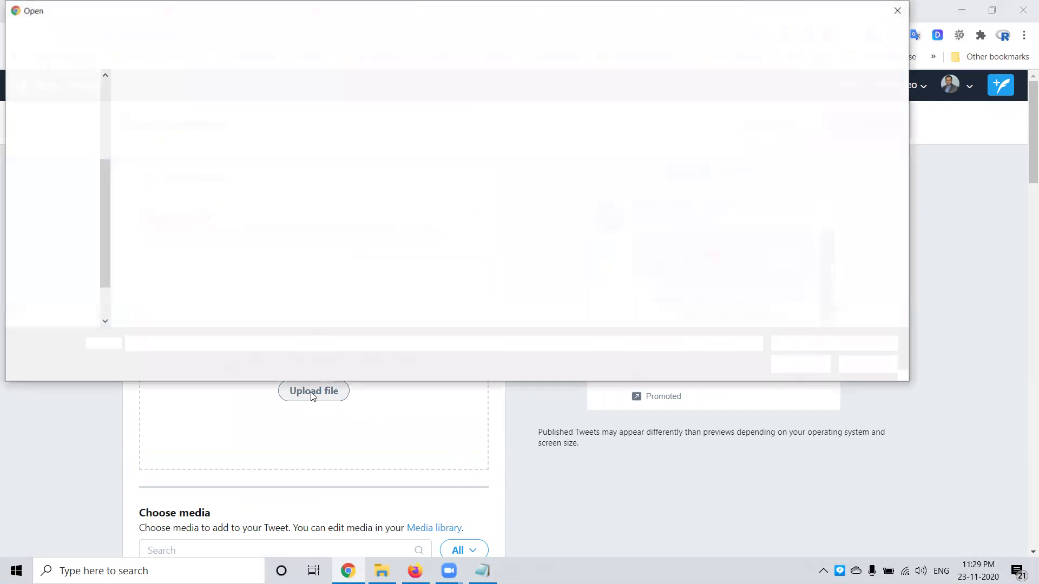
{"action": "double_click", "coordinate": [451, 219]}
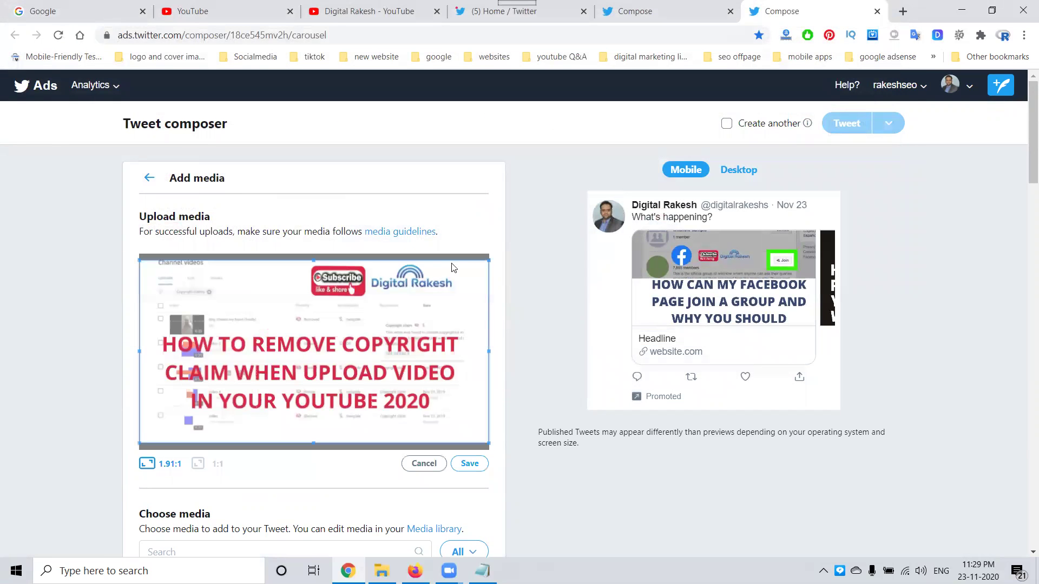
{"action": "left_click", "coordinate": [469, 464]}
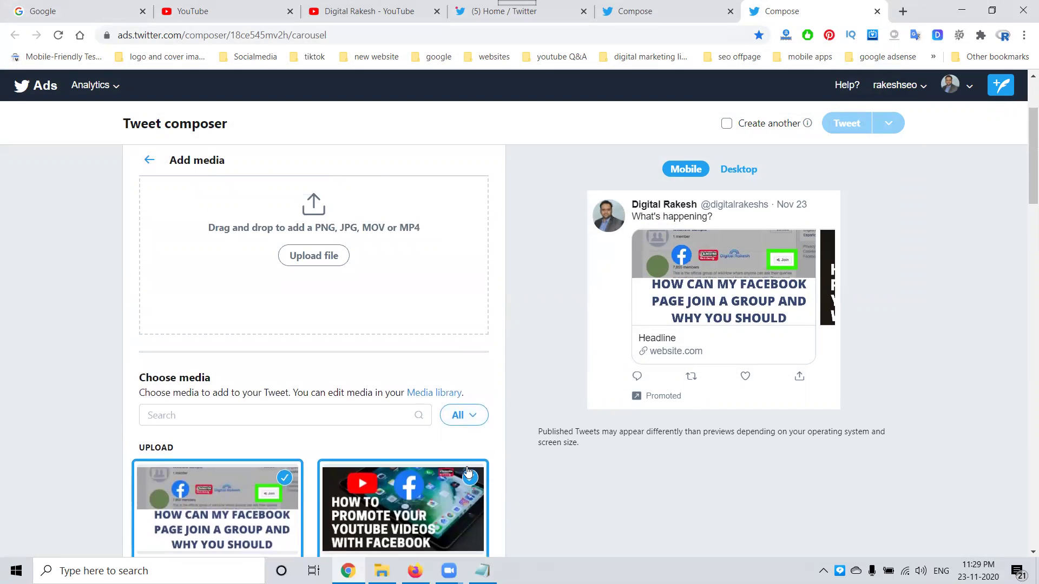
Review the uploaded images and media library, and compare the carousel's desktop and mobile previews.
{"action": "scroll", "coordinate": [438, 417], "scroll_direction": "down", "scroll_amount": 2}
{"action": "scroll", "coordinate": [437, 417], "scroll_direction": "down", "scroll_amount": 7}
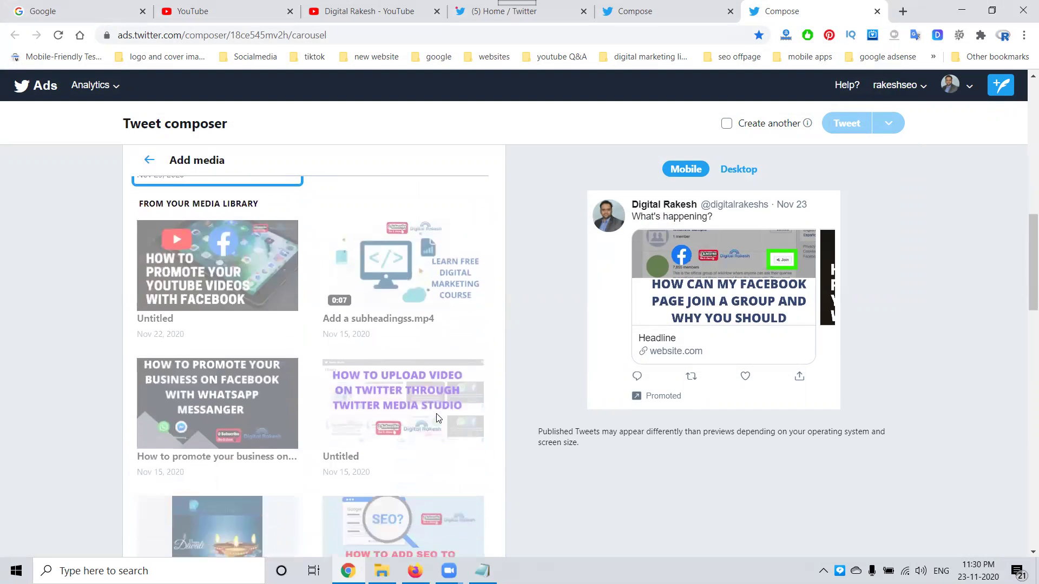
{"action": "scroll", "coordinate": [438, 416], "scroll_direction": "up", "scroll_amount": 8}
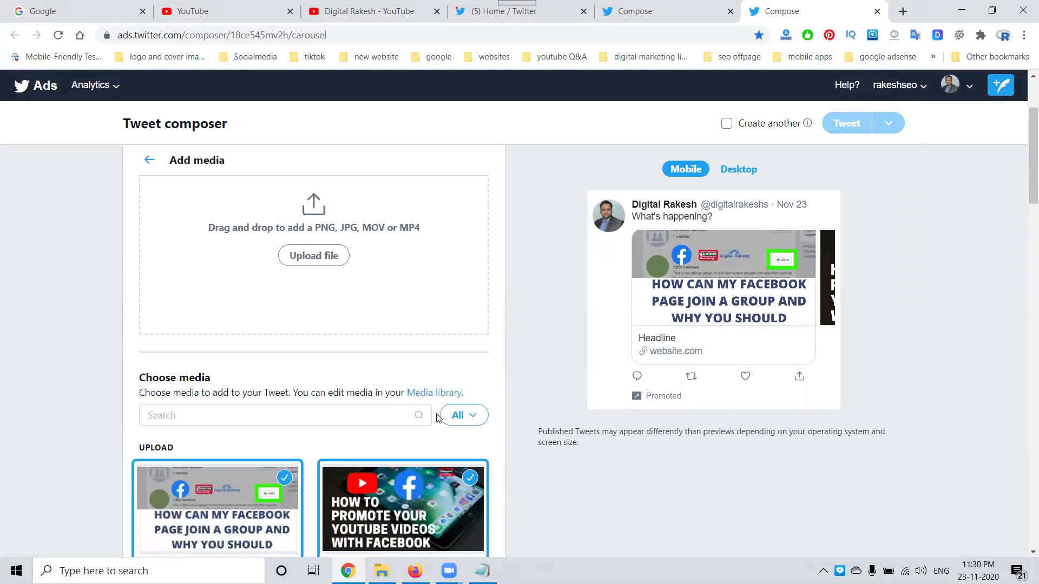
{"action": "left_click", "coordinate": [726, 171]}
{"action": "left_click", "coordinate": [673, 171]}
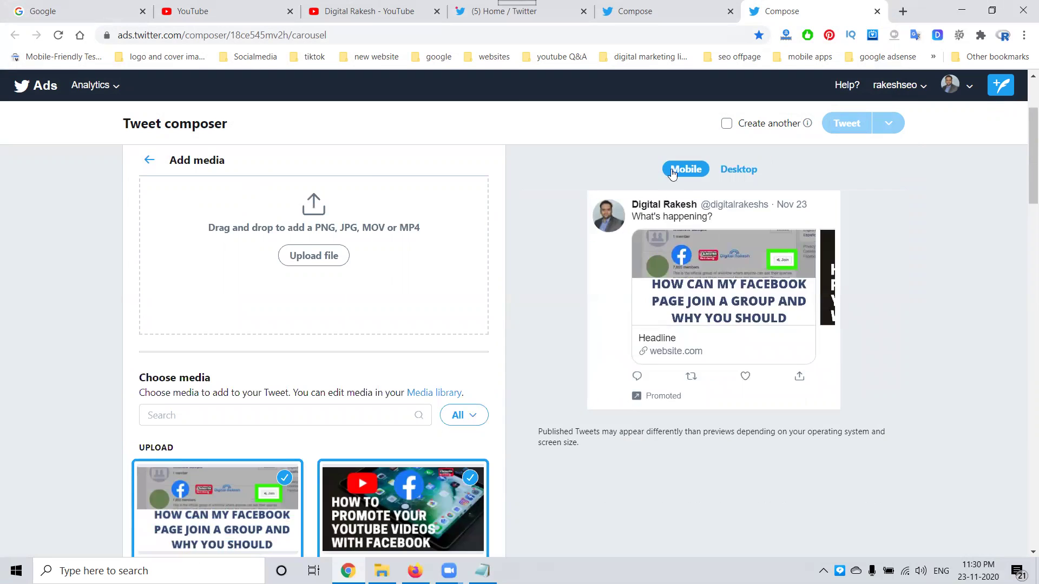
Return to the main composer form and paste the "Learn Free Advanced Digital Marketing Training Course Videos Tutorials" text with links and hashtags as the tweet.
{"action": "left_click", "coordinate": [150, 160]}
{"action": "scroll", "coordinate": [258, 304], "scroll_direction": "up", "scroll_amount": 3}
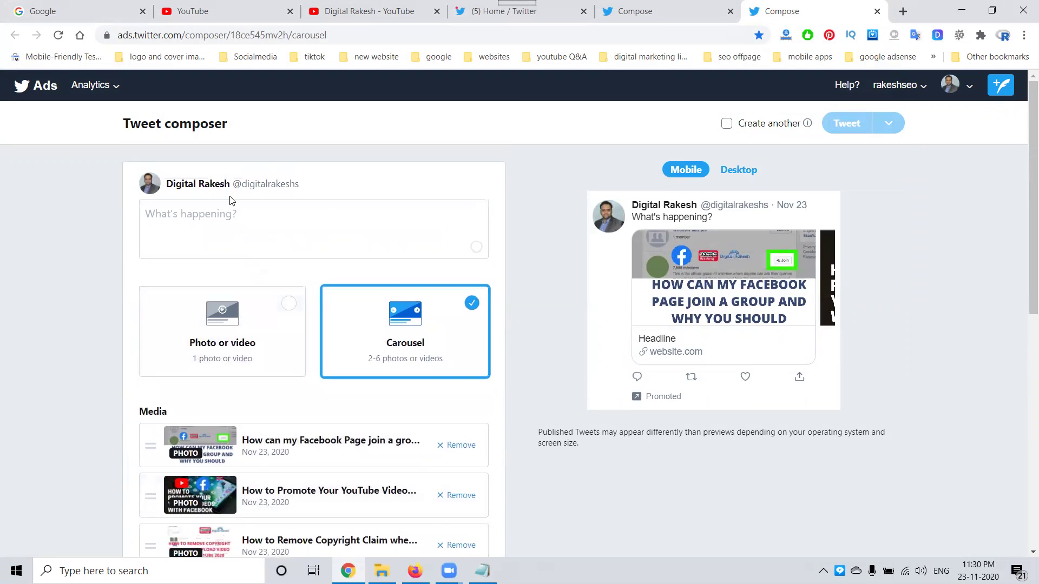
{"action": "left_click", "coordinate": [231, 228]}
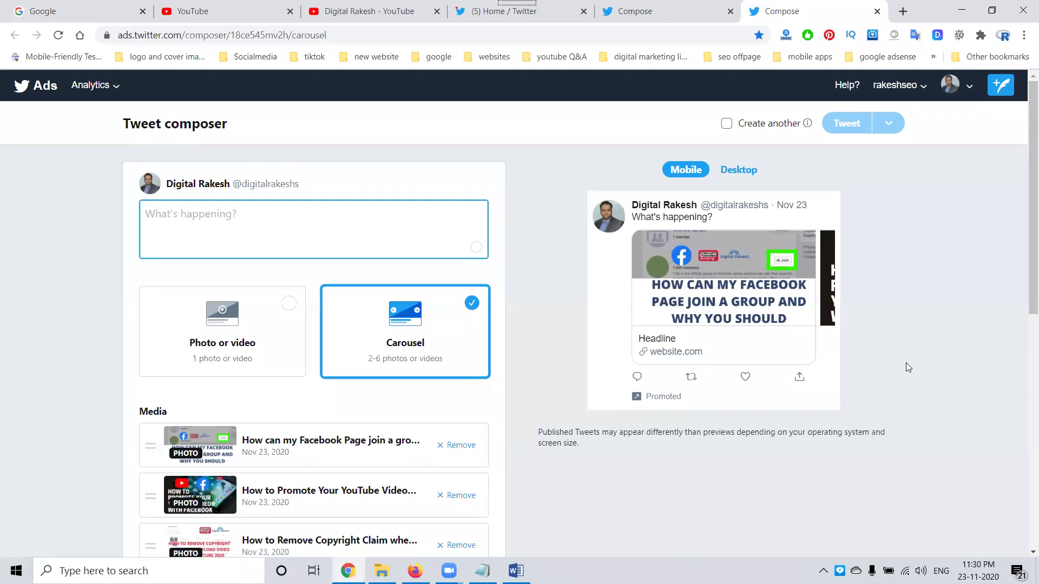
{"action": "right_click", "coordinate": [343, 214]}
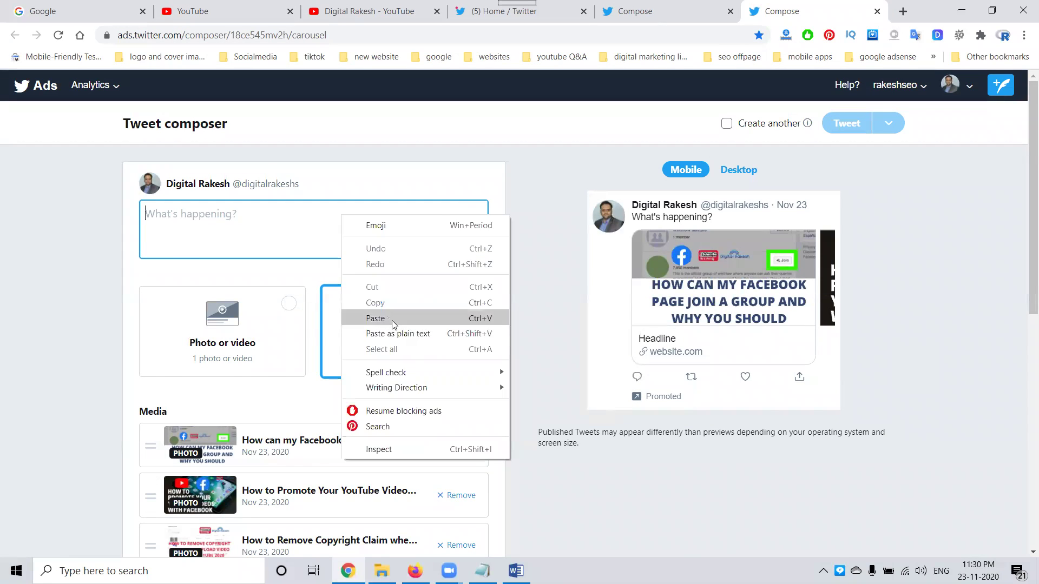
{"action": "left_click", "coordinate": [394, 325]}
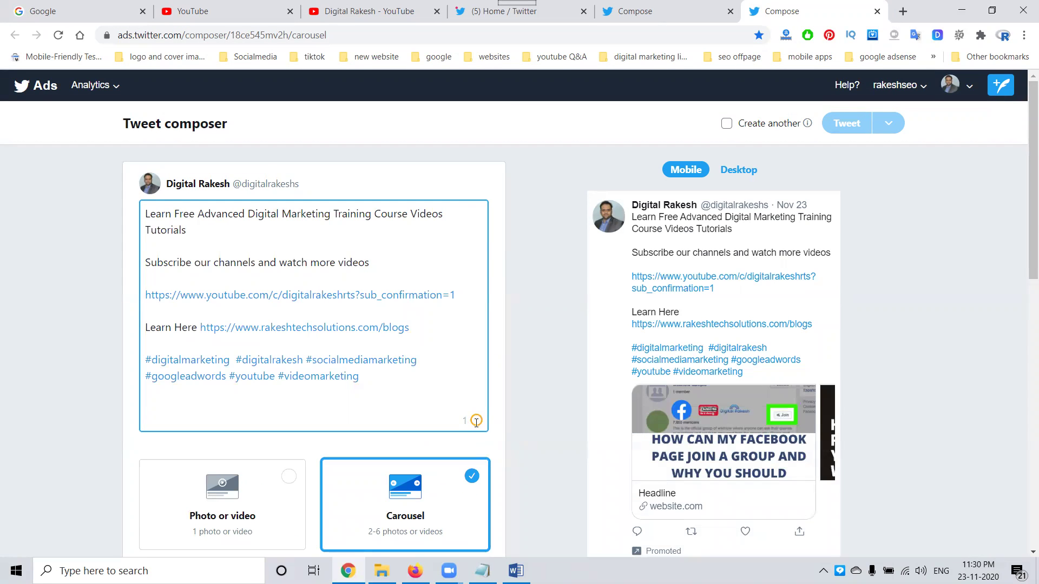
{"action": "left_click", "coordinate": [182, 253]}
Copy the YouTube channel's base address, without the videos part, and paste it as the card's website URL.
{"action": "scroll", "coordinate": [80, 275], "scroll_direction": "down", "scroll_amount": 10}
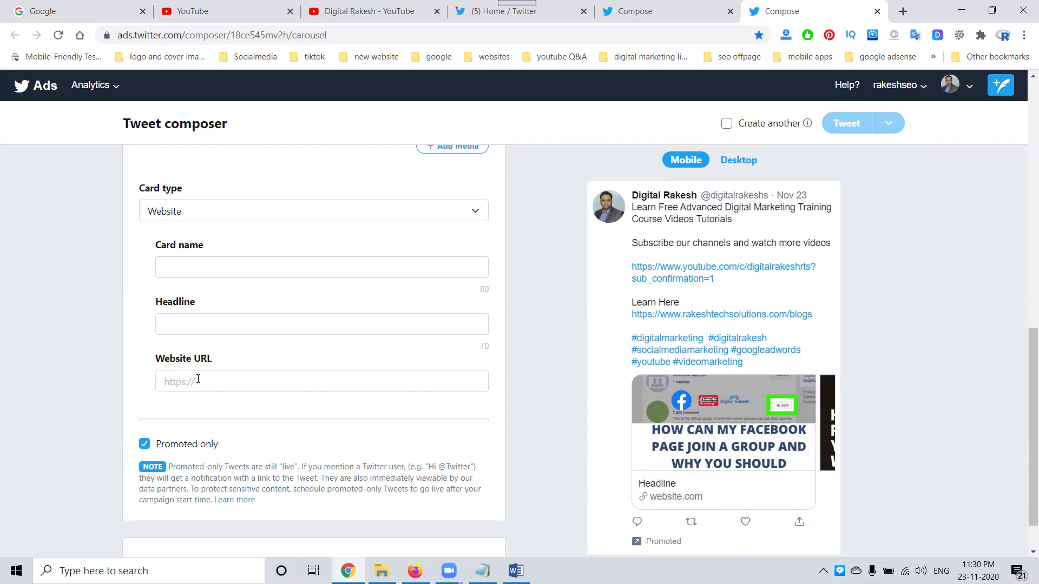
{"action": "left_click", "coordinate": [349, 12]}
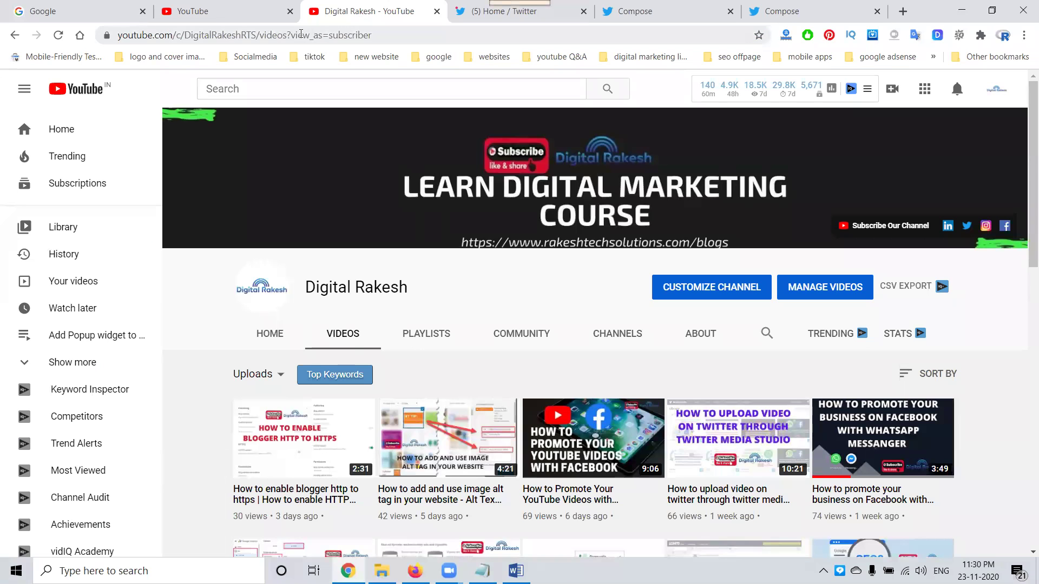
{"action": "left_click_drag", "start_coordinate": [260, 35], "coordinate": [120, 36]}
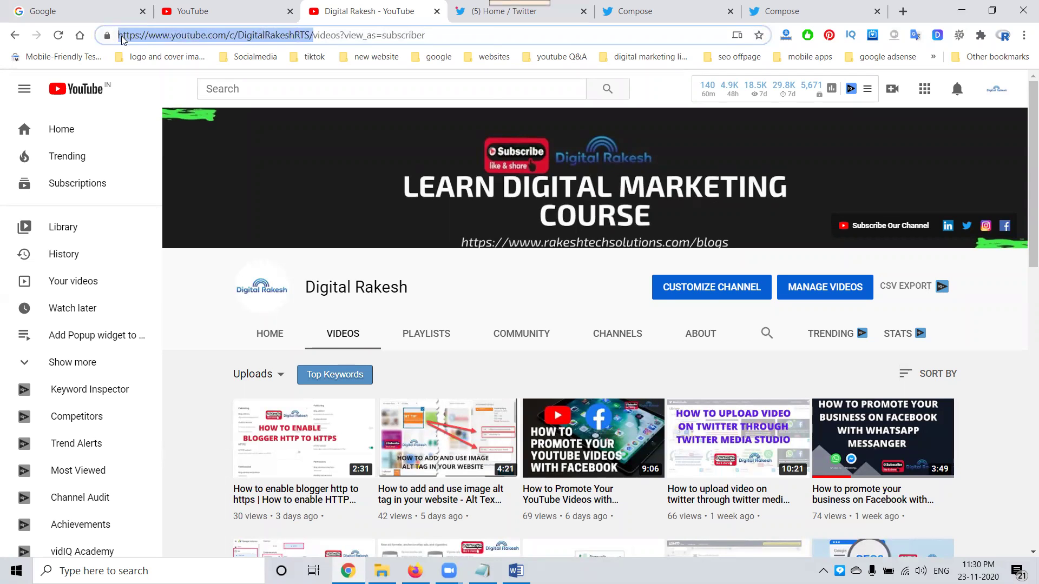
{"action": "right_click", "coordinate": [139, 35]}
{"action": "left_click", "coordinate": [174, 128]}
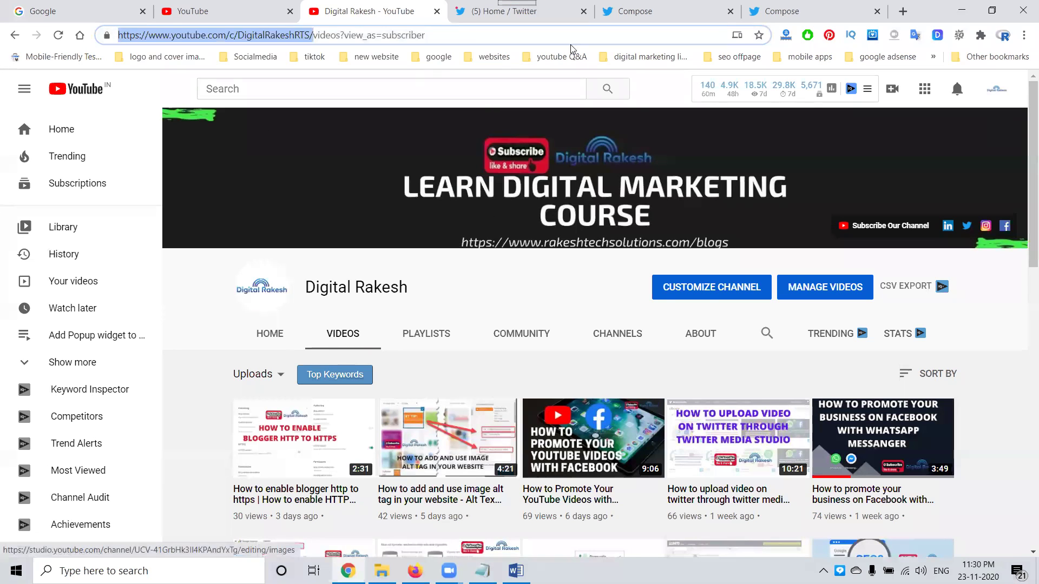
{"action": "left_click", "coordinate": [806, 7]}
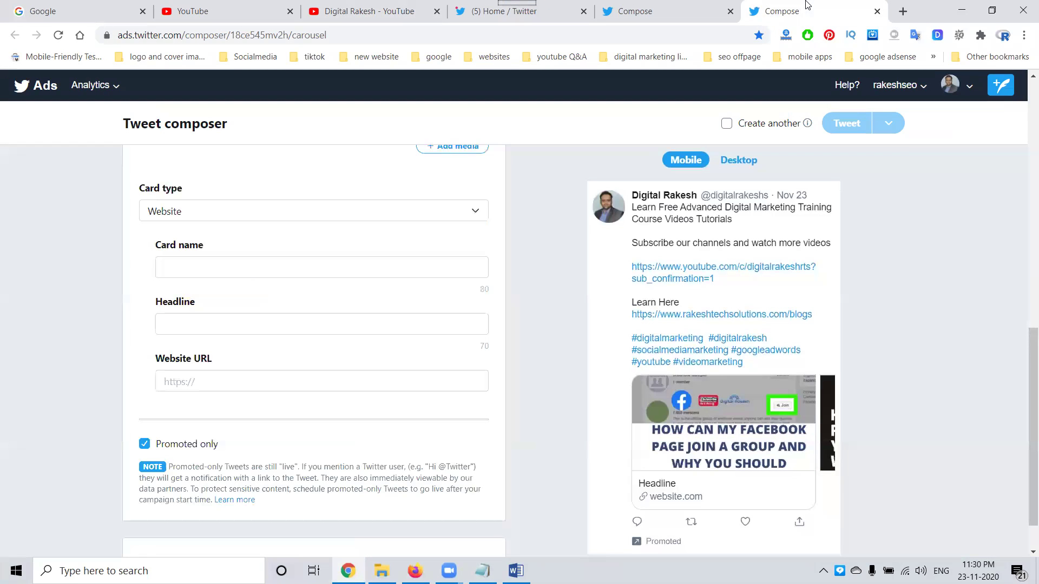
{"action": "right_click", "coordinate": [214, 378]}
{"action": "left_click", "coordinate": [233, 248]}
Copy "Advanced Digital Marketing Training" from the tweet text and paste it as the card headline.
{"action": "scroll", "coordinate": [50, 306], "scroll_direction": "up", "scroll_amount": 3}
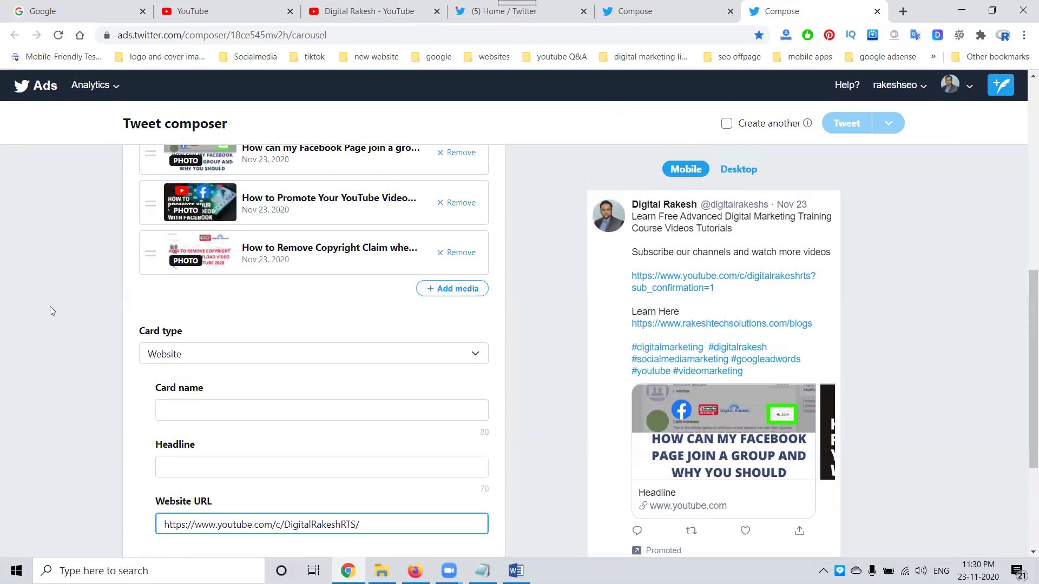
{"action": "scroll", "coordinate": [50, 306], "scroll_direction": "up", "scroll_amount": 8}
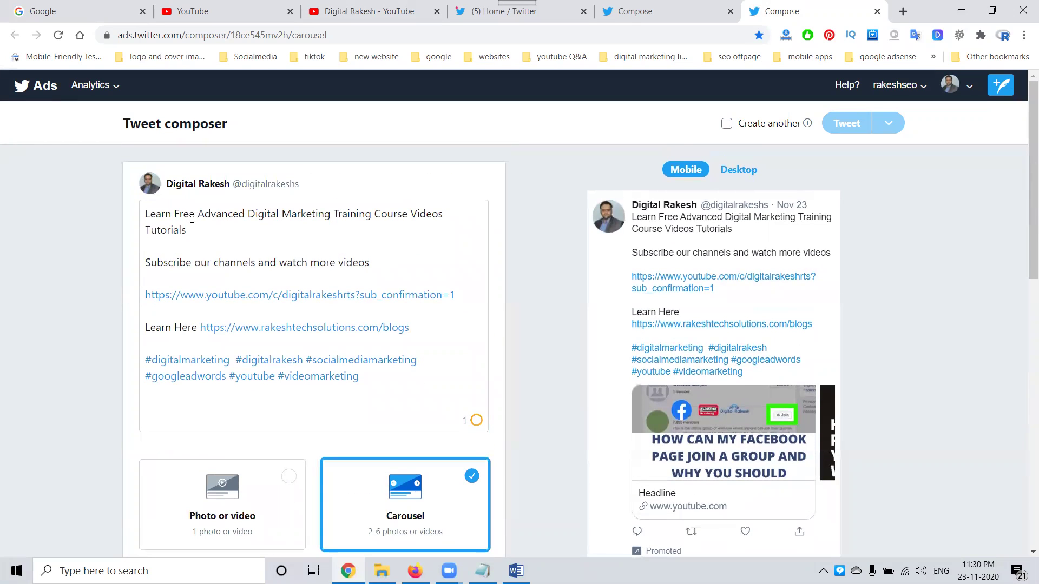
{"action": "left_click_drag", "start_coordinate": [201, 215], "coordinate": [370, 218]}
{"action": "right_click", "coordinate": [343, 217]}
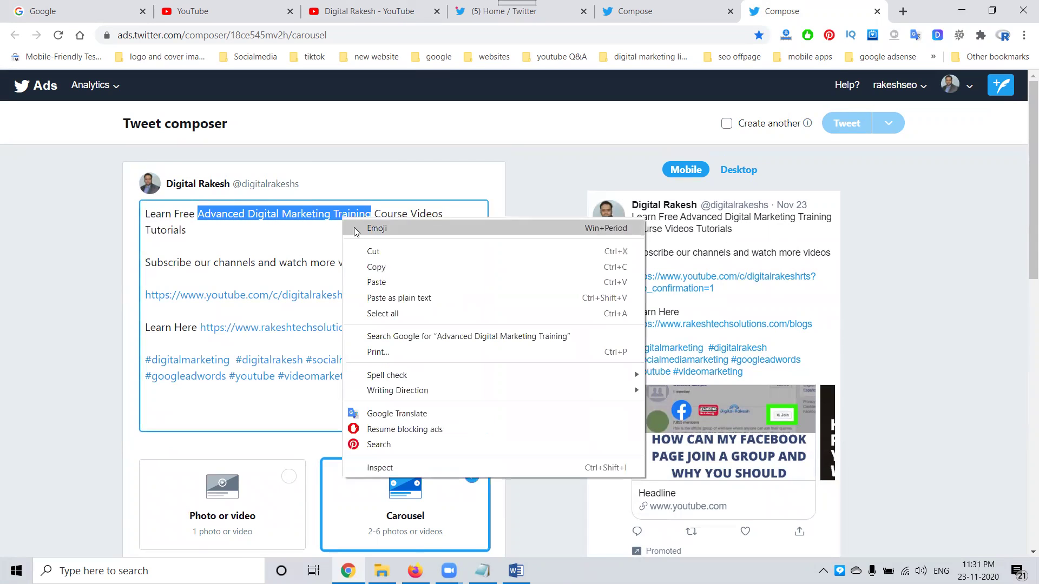
{"action": "left_click", "coordinate": [372, 268]}
{"action": "scroll", "coordinate": [66, 326], "scroll_direction": "down", "scroll_amount": 10}
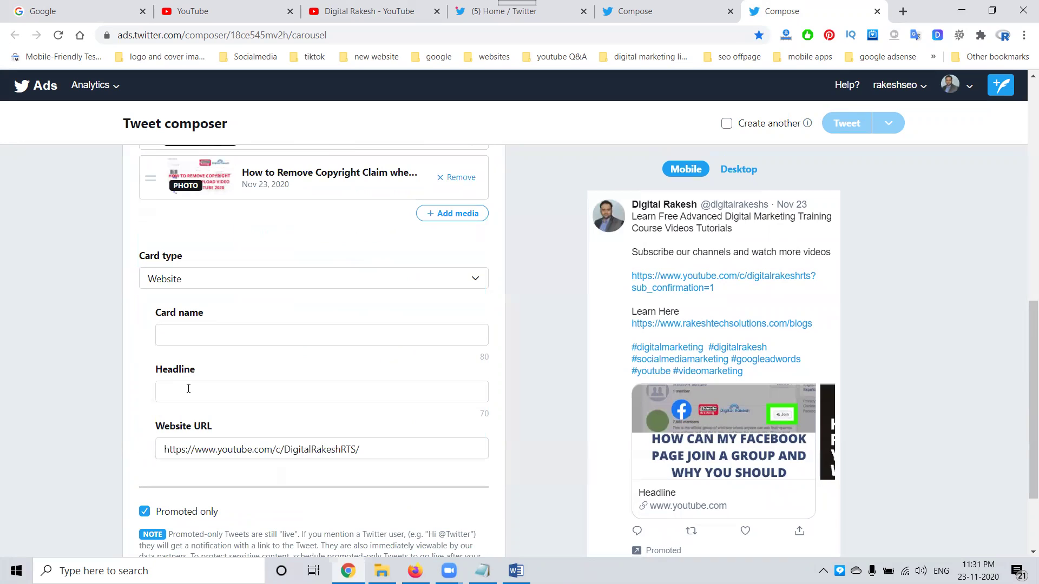
{"action": "right_click", "coordinate": [188, 391]}
{"action": "left_click", "coordinate": [222, 248]}
Paste the same phrase as the card name and shorten it to "Digital Marketing Training".
{"action": "left_click", "coordinate": [190, 332]}
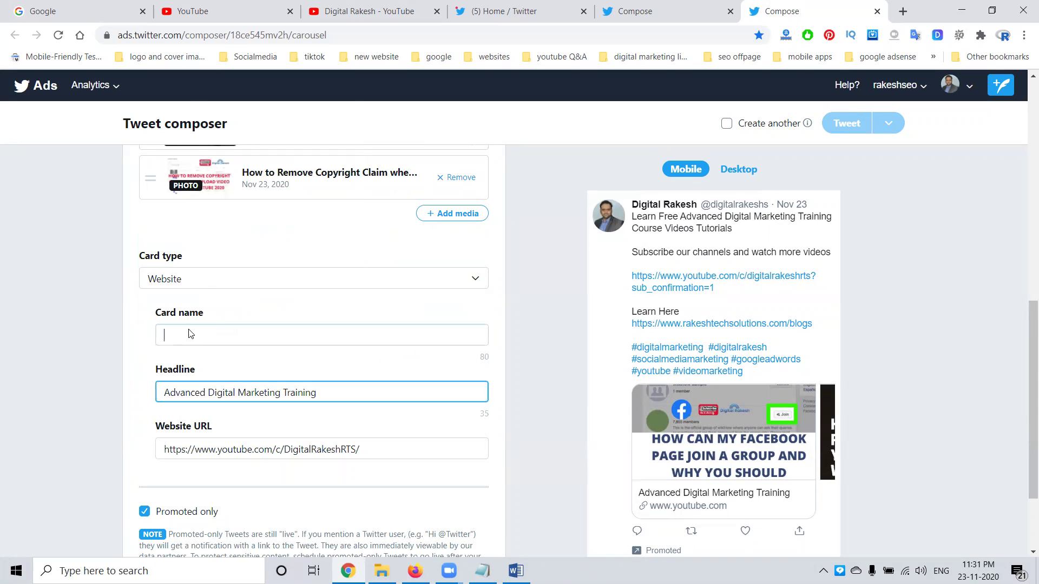
{"action": "right_click", "coordinate": [190, 331]}
{"action": "left_click", "coordinate": [235, 190]}
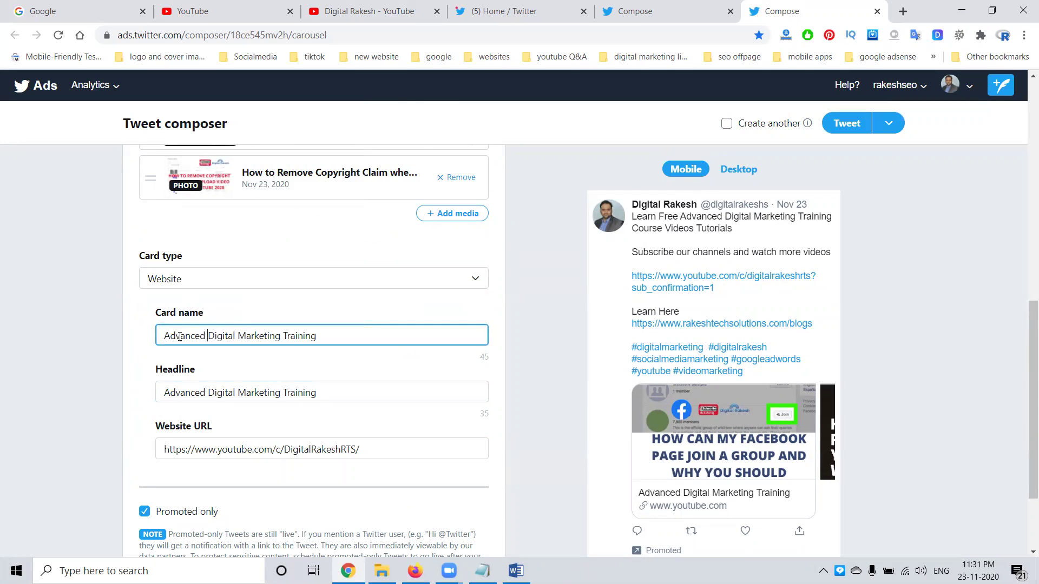
{"action": "left_click_drag", "start_coordinate": [208, 335], "coordinate": [137, 342]}
{"action": "key", "text": "BackSpace"}
Turn off the Promoted only option and publish the carousel tweet.
{"action": "scroll", "coordinate": [135, 344], "scroll_direction": "down", "scroll_amount": 2}
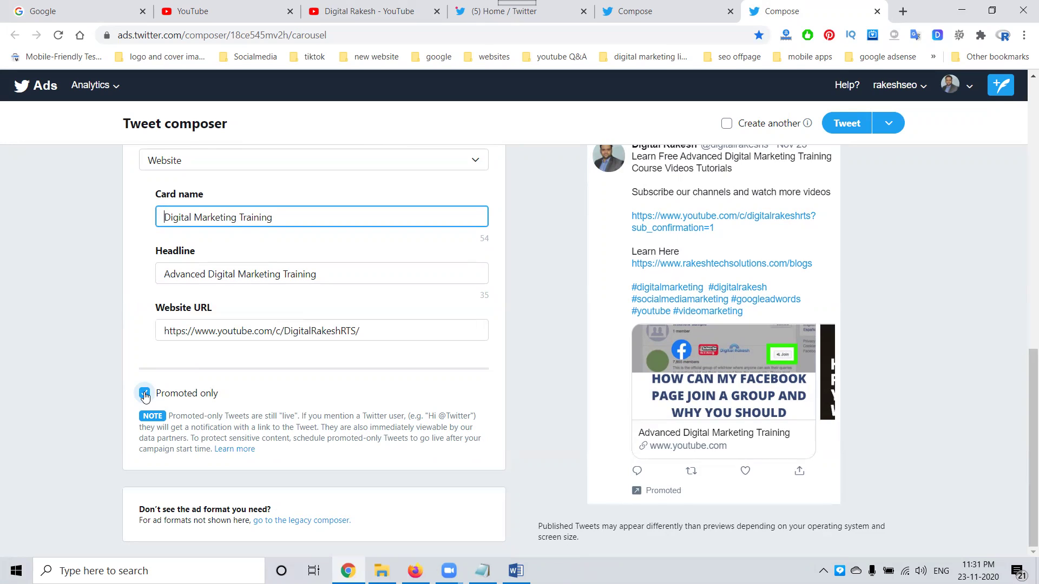
{"action": "left_click", "coordinate": [144, 395]}
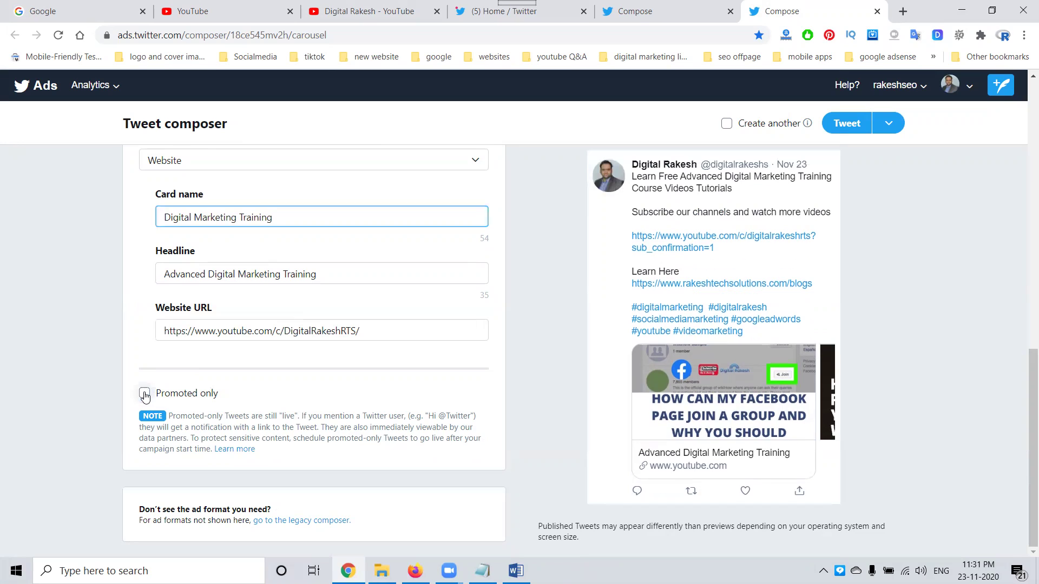
{"action": "left_click", "coordinate": [866, 122]}
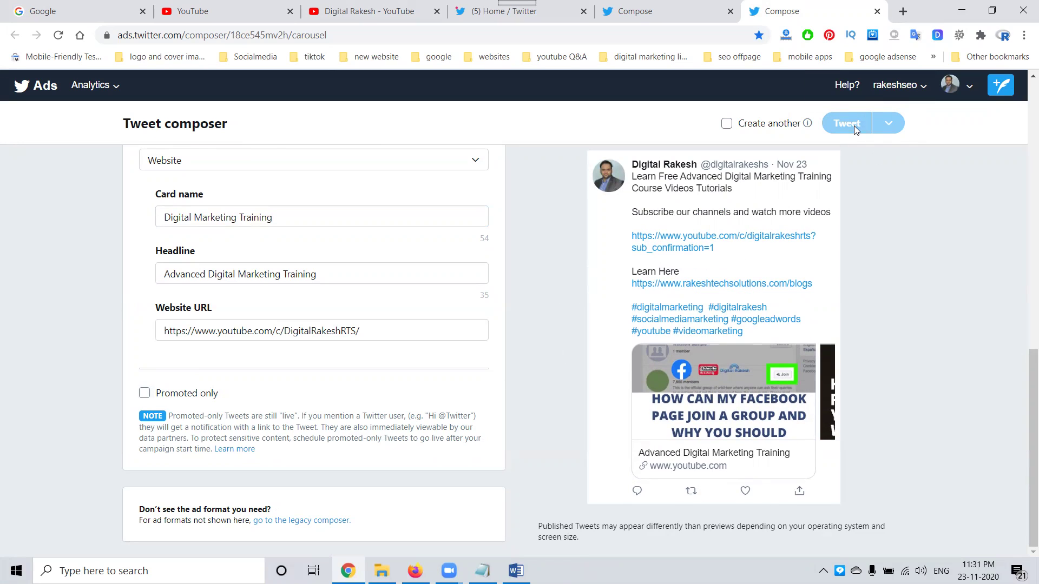
Open the Twitter profile and browse through the images of the newly published carousel tweet.
{"action": "left_click", "coordinate": [504, 11]}
{"action": "left_click", "coordinate": [362, 82]}
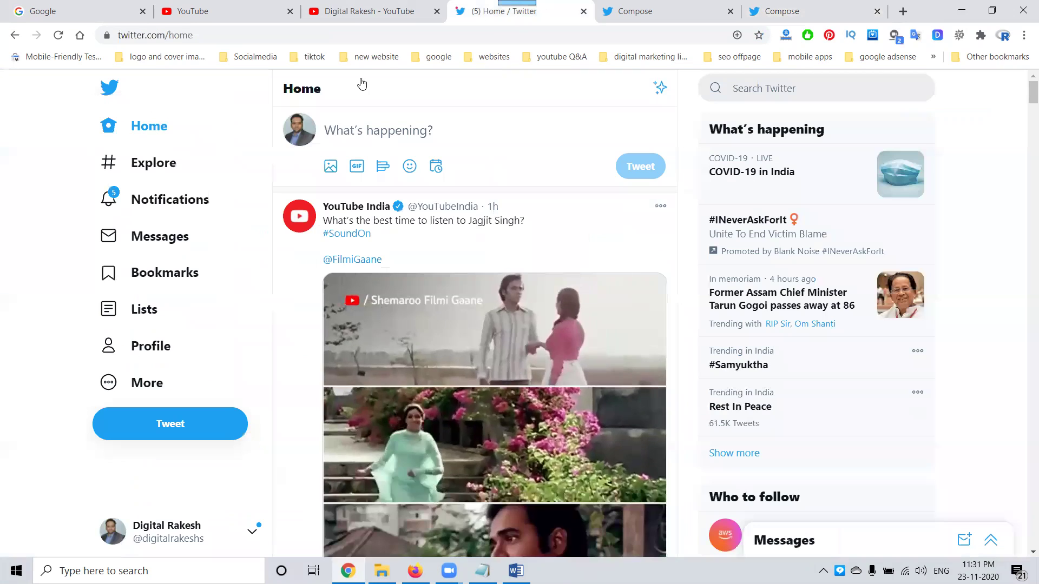
{"action": "left_click", "coordinate": [175, 353]}
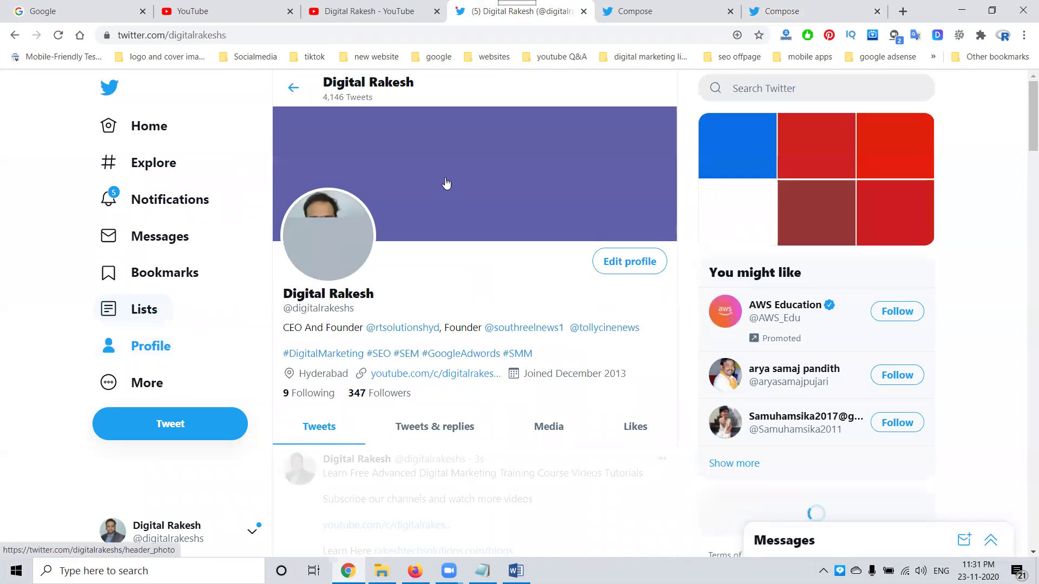
{"action": "scroll", "coordinate": [445, 184], "scroll_direction": "down", "scroll_amount": 8}
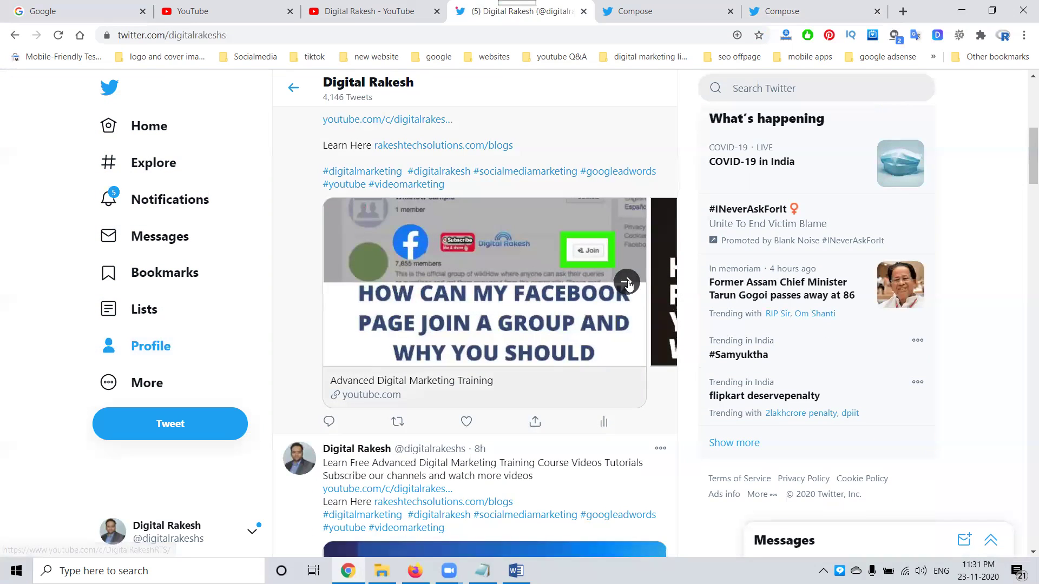
{"action": "left_click", "coordinate": [627, 282]}
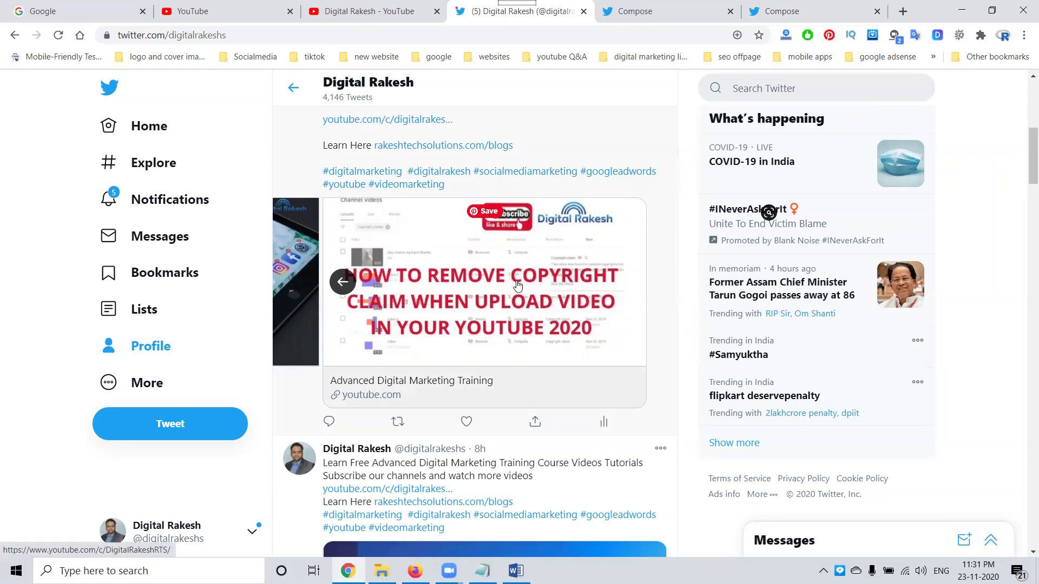
{"action": "left_click", "coordinate": [343, 282]}
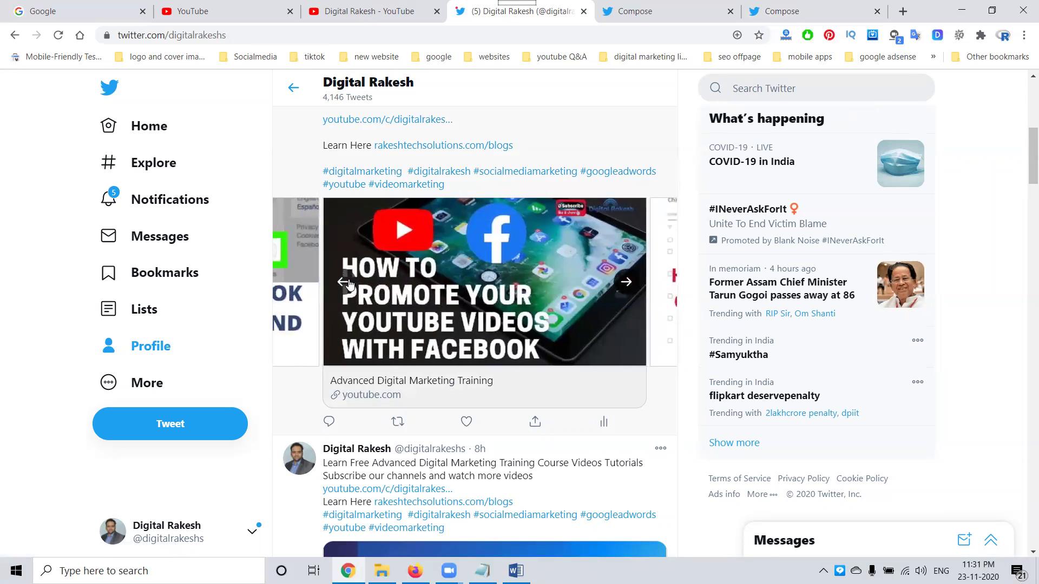
Check the link behind the carousel's YouTube promotion image, mute the channel trailer and close the opened page.
{"action": "left_click", "coordinate": [431, 296]}
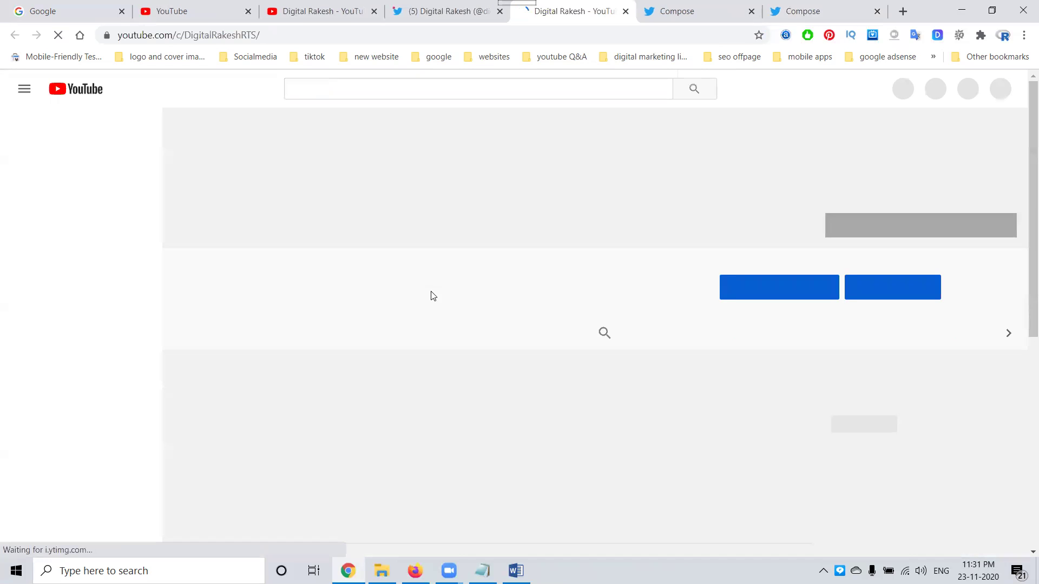
{"action": "scroll", "coordinate": [280, 384], "scroll_direction": "down", "scroll_amount": 2}
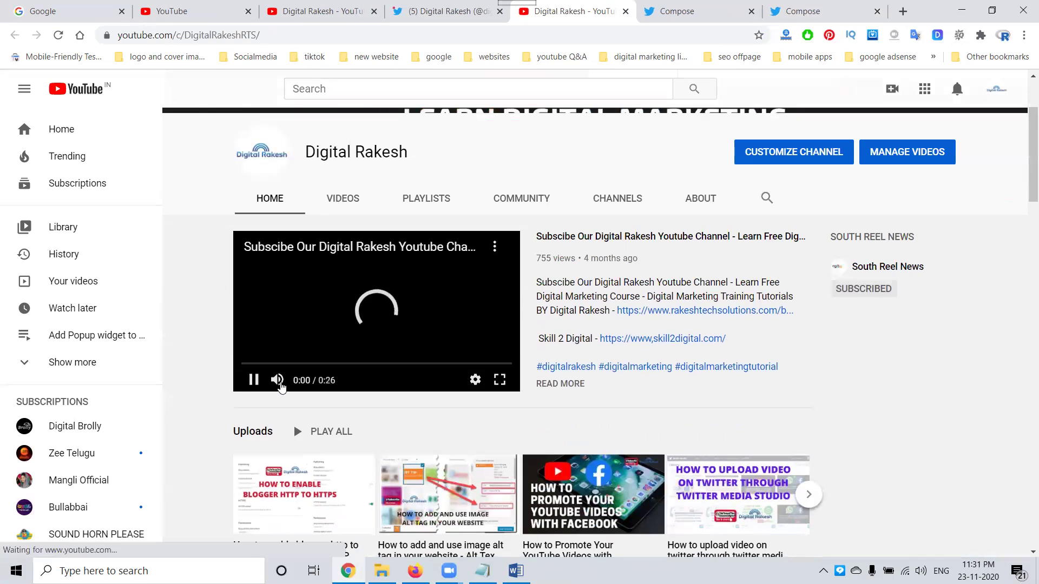
{"action": "left_click", "coordinate": [277, 380]}
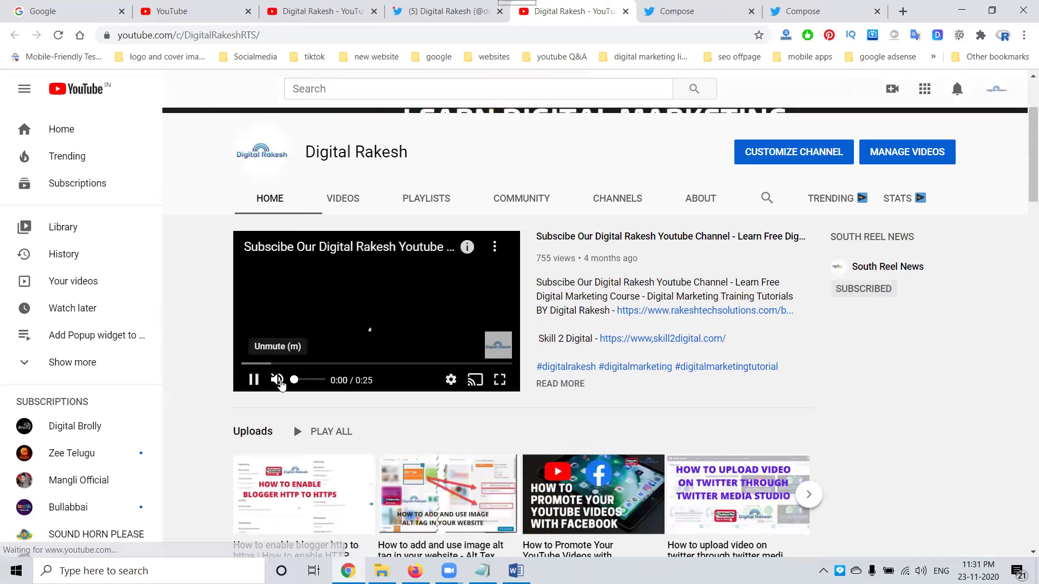
{"action": "left_click", "coordinate": [625, 12]}
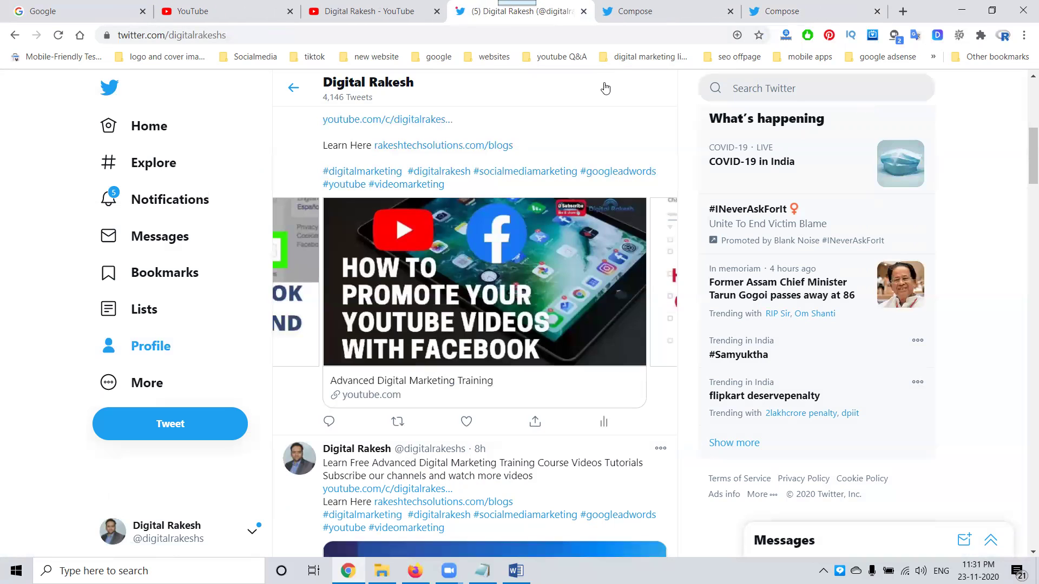
Set up a new tweet in the single photo or video format and upload y intr.mp4, browsing from the digital rakesh folder.
{"action": "left_click", "coordinate": [632, 11]}
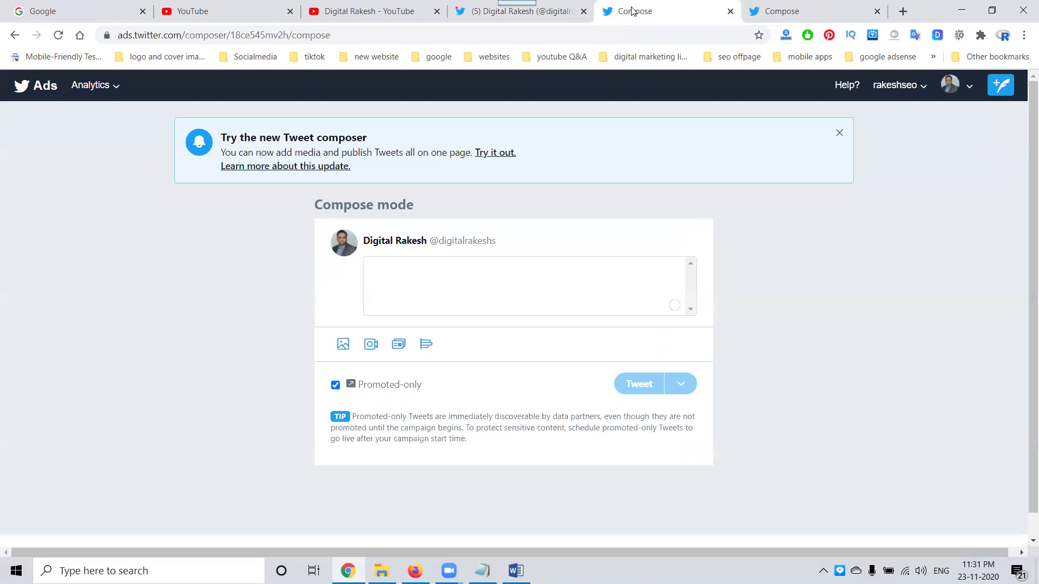
{"action": "left_click", "coordinate": [803, 8]}
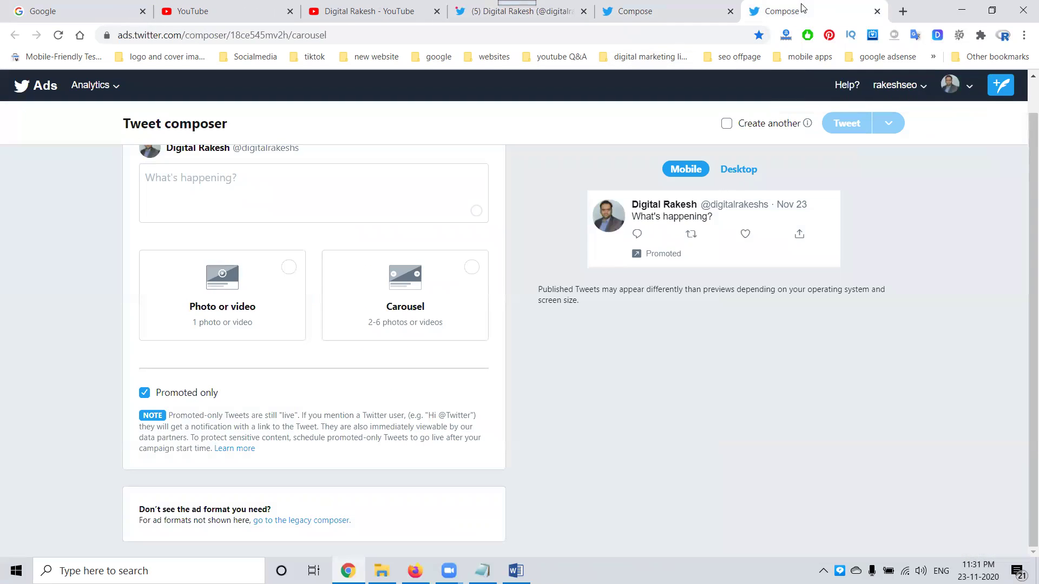
{"action": "left_click", "coordinate": [223, 286]}
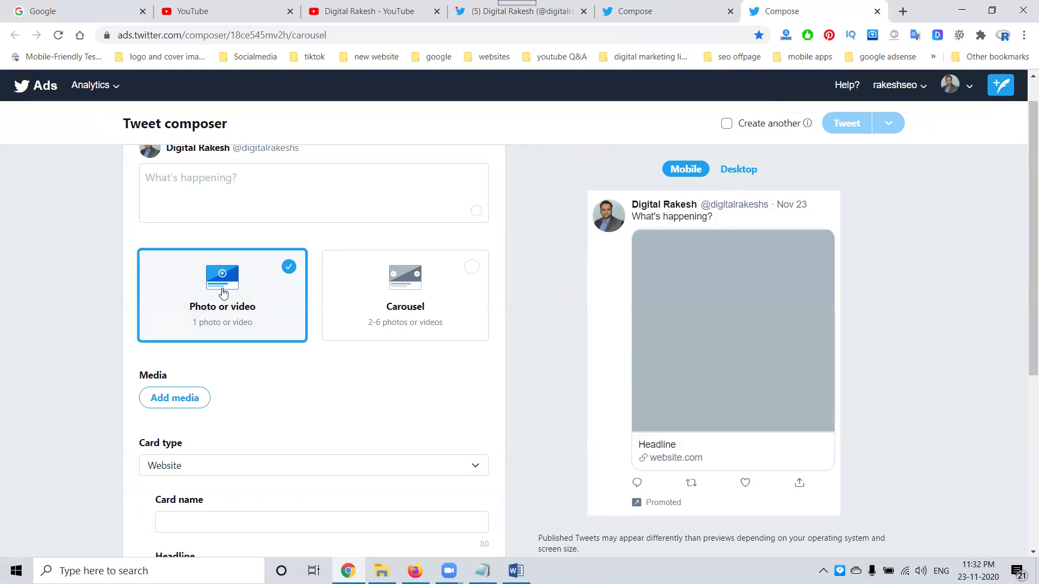
{"action": "left_click", "coordinate": [189, 399]}
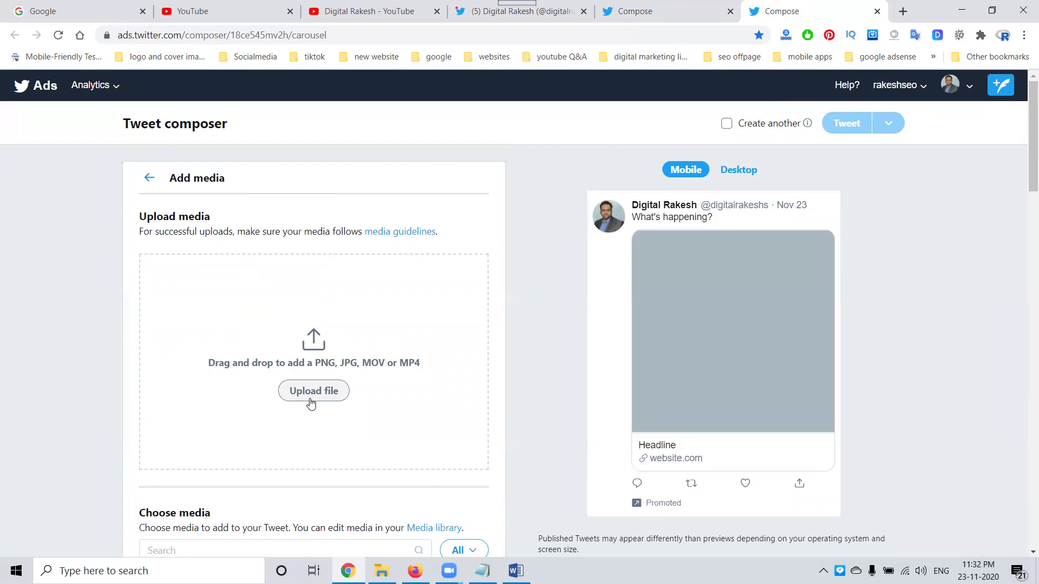
{"action": "left_click", "coordinate": [311, 400]}
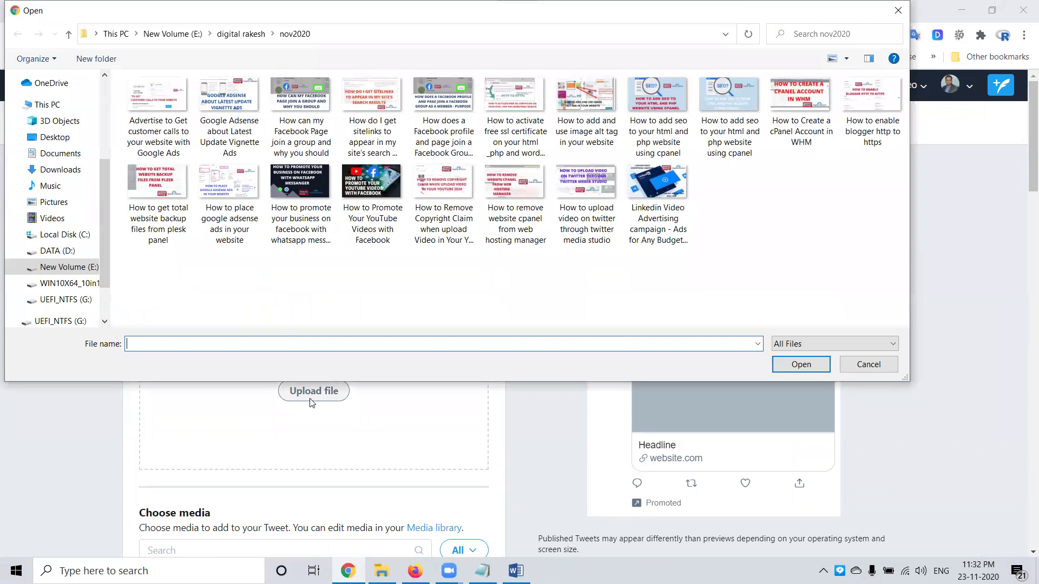
{"action": "left_click", "coordinate": [236, 33]}
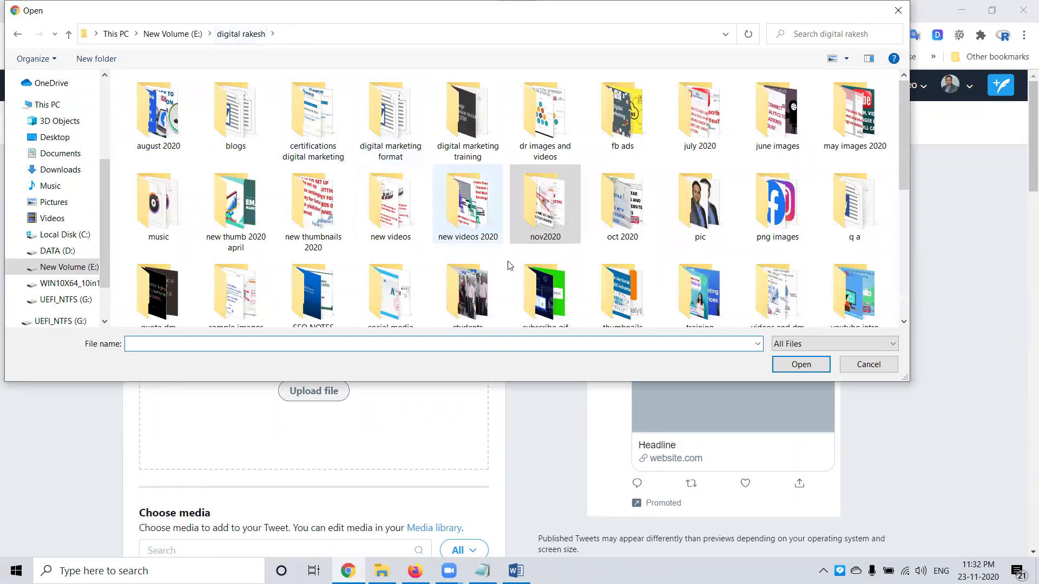
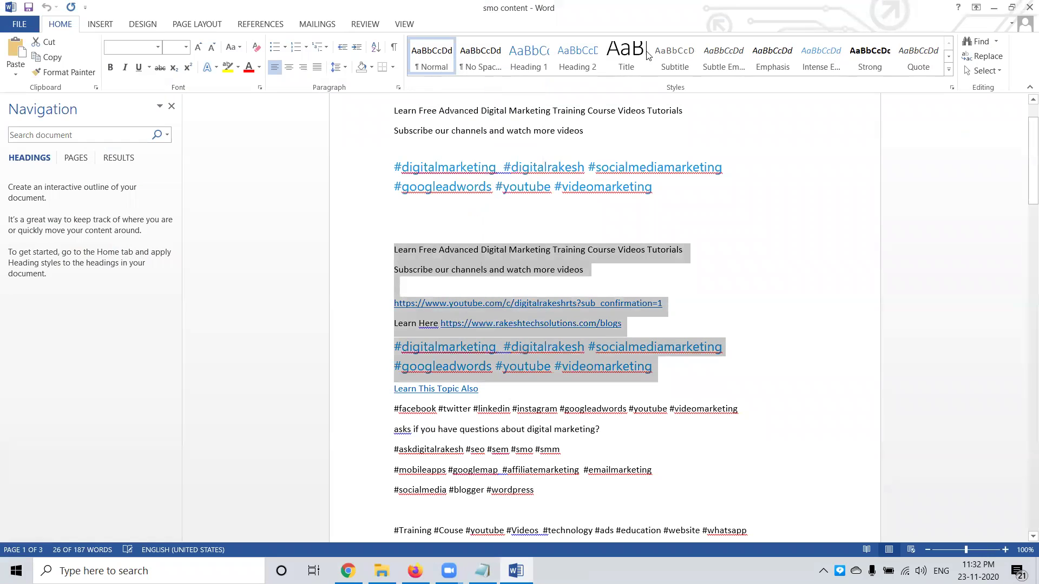
Return from the Word document and replace the tweet text with the copied "Learn Free Advanced Digital Marketing Training Course Videos Tutorials" text with links and hashtags.
{"action": "left_click", "coordinate": [994, 8]}
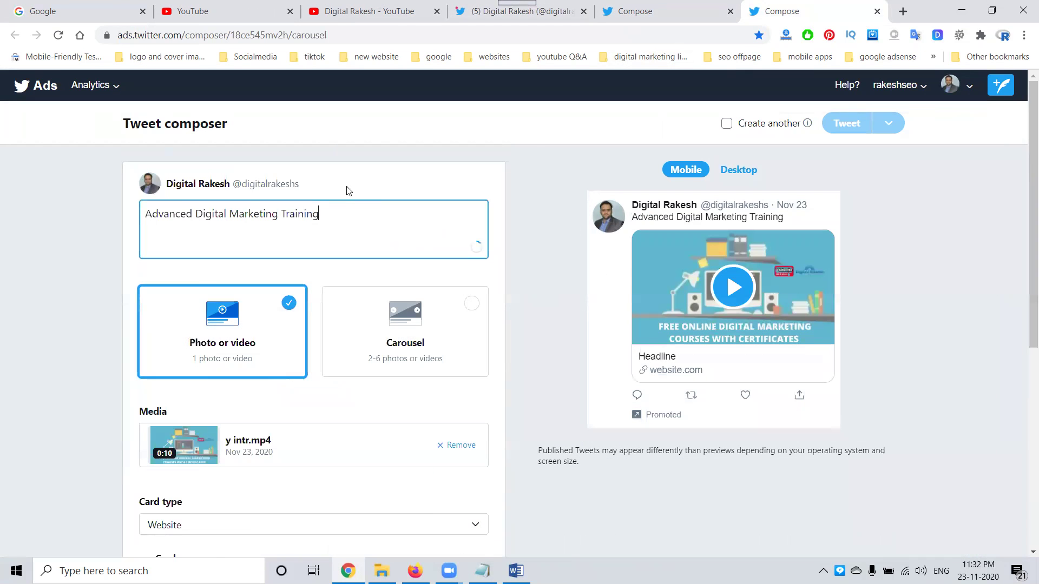
{"action": "triple_click", "coordinate": [246, 213]}
{"action": "right_click", "coordinate": [246, 212]}
{"action": "left_click", "coordinate": [274, 276]}
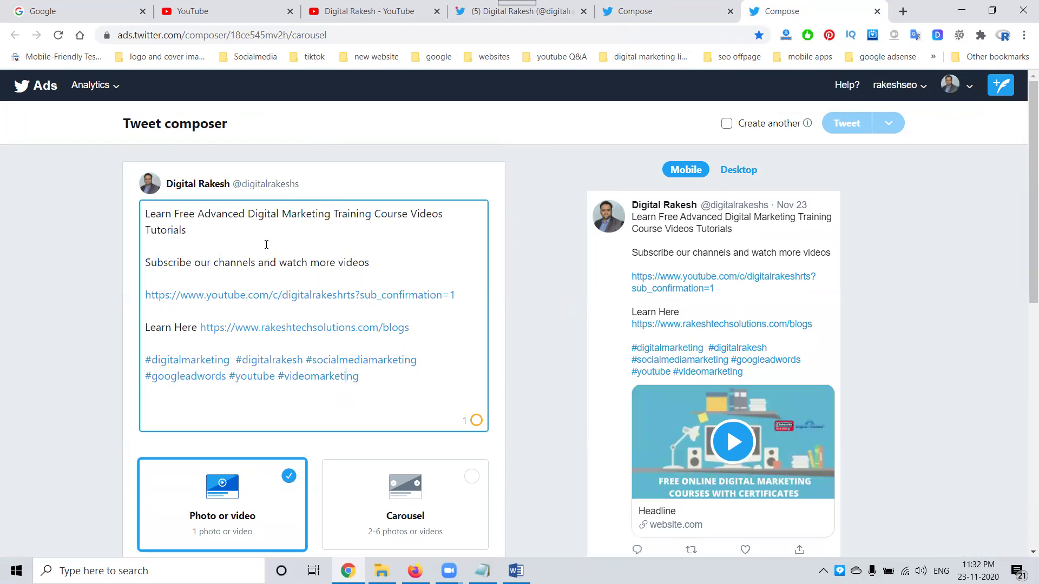
Copy "Advanced Digital Marketing Training" from the tweet text and paste it as both the website card's name and headline.
{"action": "left_click_drag", "start_coordinate": [200, 213], "coordinate": [371, 213]}
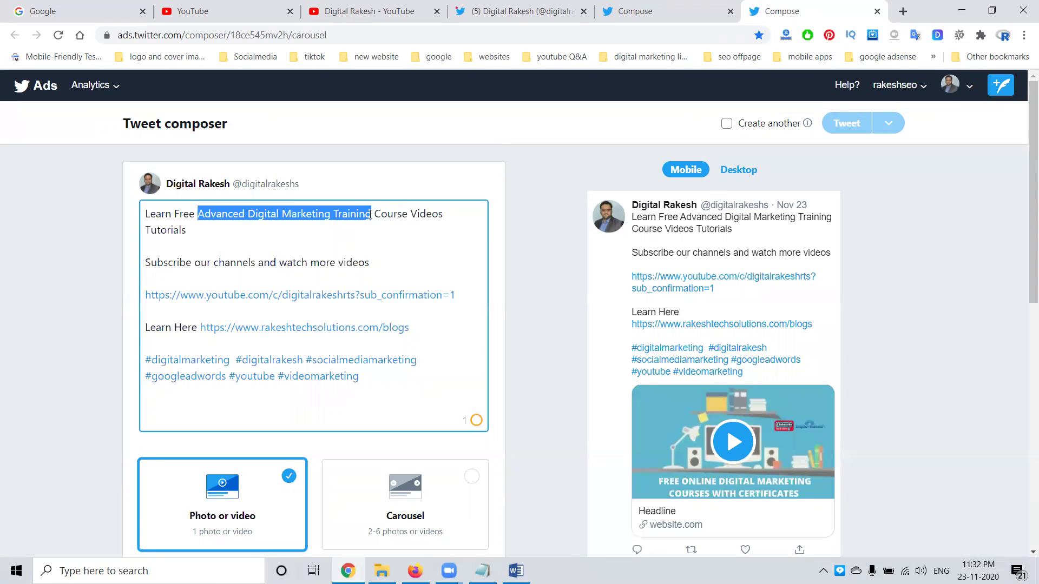
{"action": "right_click", "coordinate": [346, 213]}
{"action": "left_click", "coordinate": [370, 264]}
{"action": "scroll", "coordinate": [89, 326], "scroll_direction": "down", "scroll_amount": 9}
{"action": "left_click", "coordinate": [165, 281]}
{"action": "right_click", "coordinate": [166, 284]}
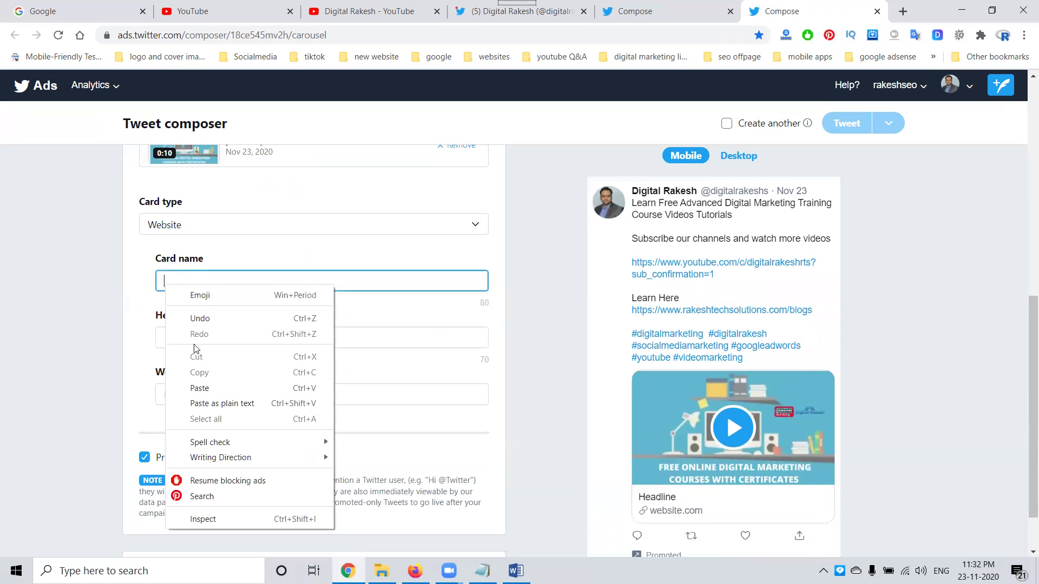
{"action": "left_click", "coordinate": [200, 388]}
{"action": "right_click", "coordinate": [191, 334]}
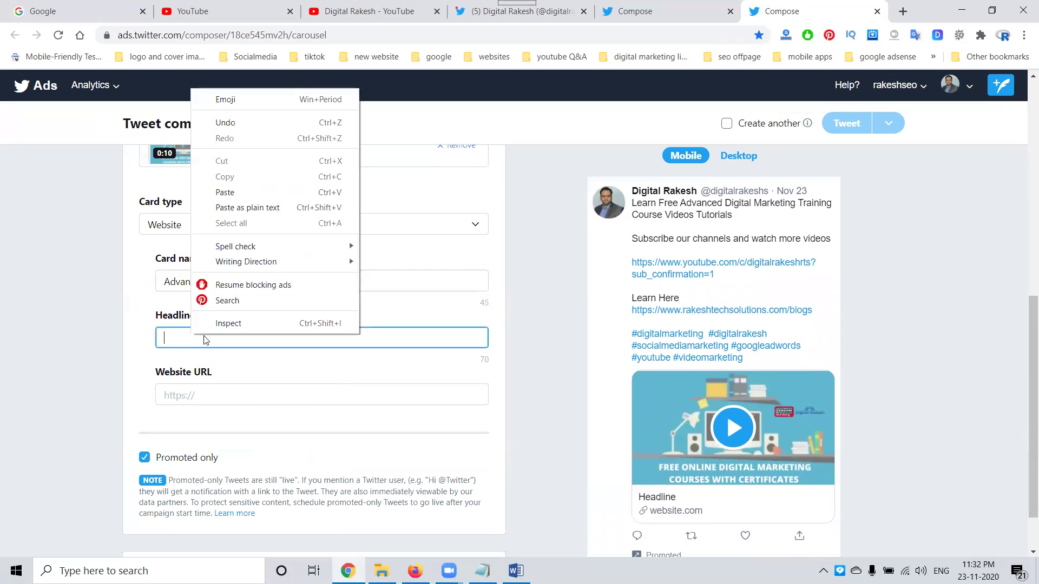
{"action": "left_click", "coordinate": [230, 191]}
Open rakeshtechsolutions.com in a new browser tab, go to its Blogs page and copy the page address.
{"action": "left_click", "coordinate": [903, 12]}
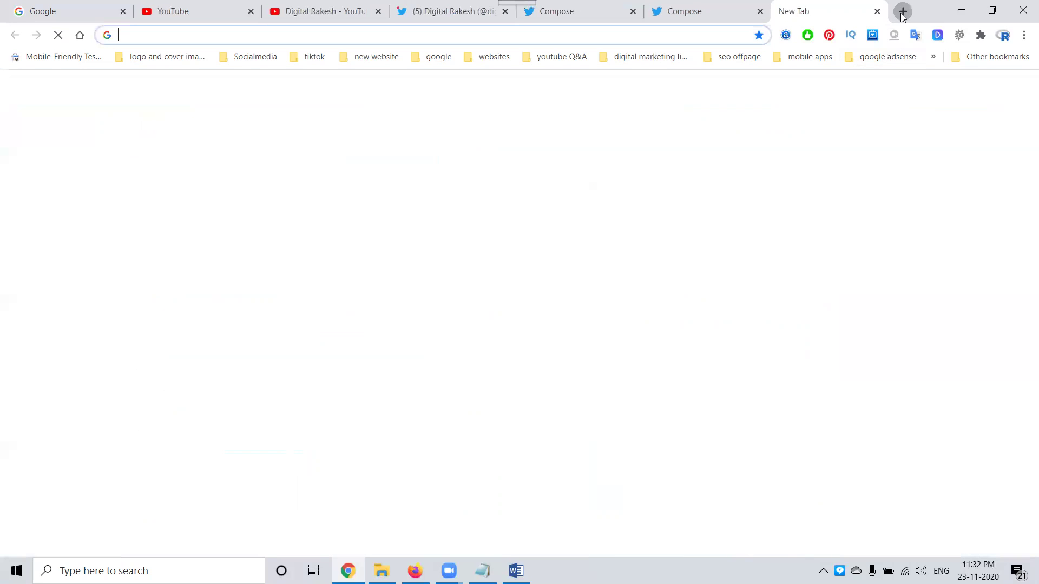
{"action": "type", "text": "rakeshtechsolutions.com"}
{"action": "key", "text": "Return"}
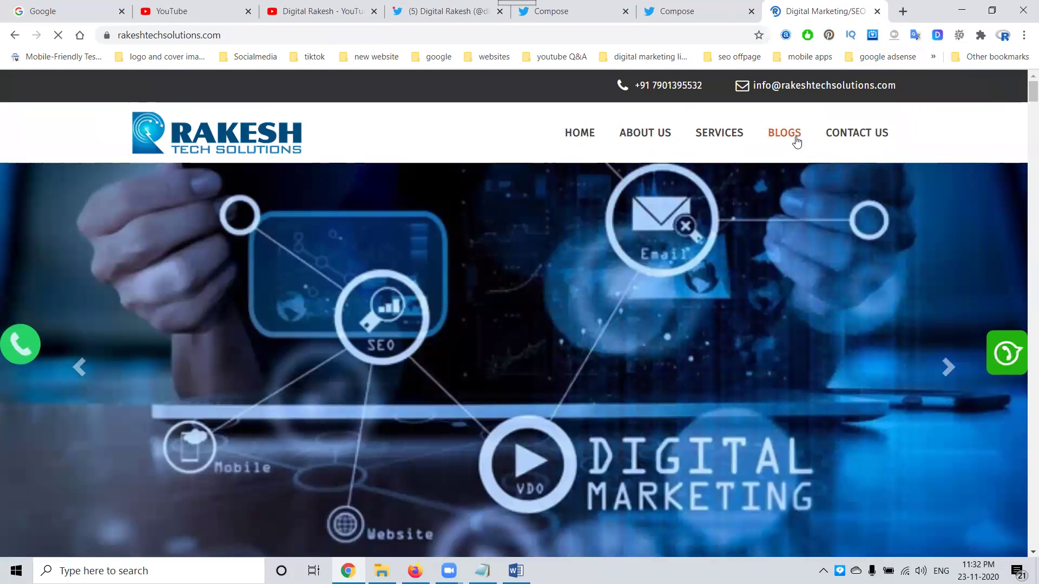
{"action": "left_click", "coordinate": [784, 133]}
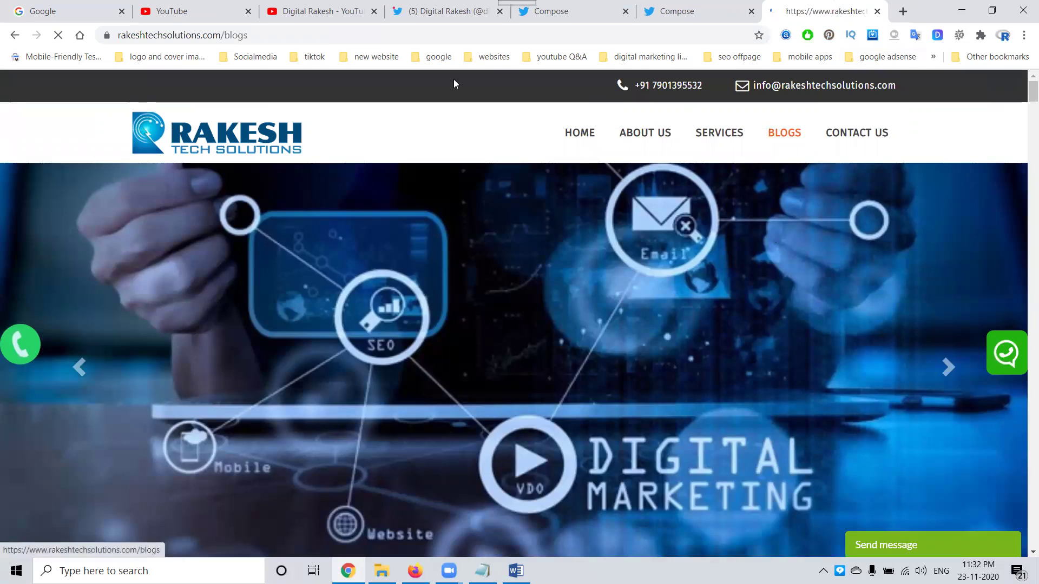
{"action": "left_click", "coordinate": [219, 34]}
{"action": "right_click", "coordinate": [219, 34]}
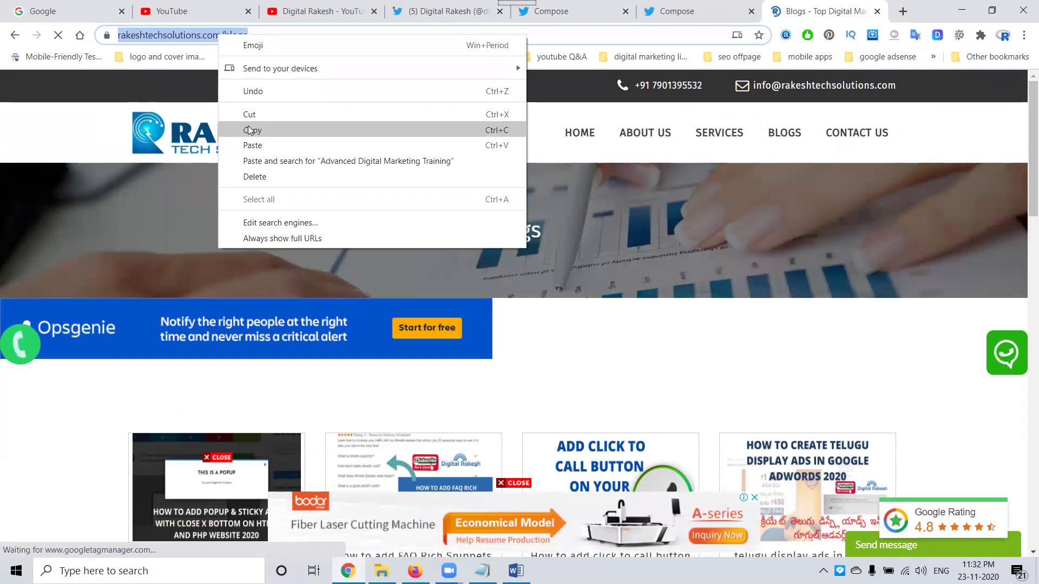
{"action": "left_click", "coordinate": [252, 130]}
{"action": "left_click", "coordinate": [579, 11]}
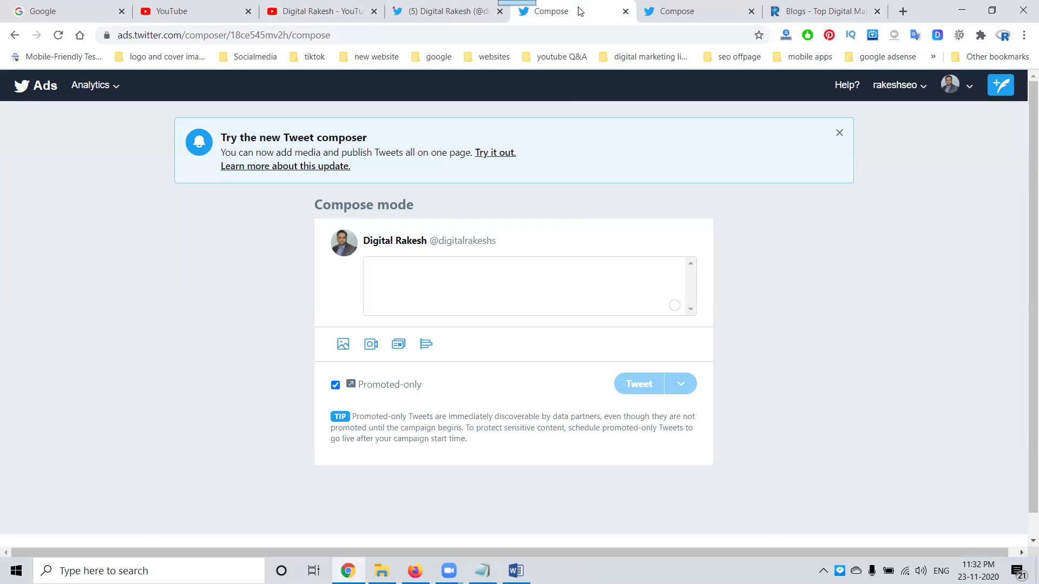
{"action": "left_click", "coordinate": [666, 12]}
{"action": "left_click", "coordinate": [223, 396]}
{"action": "right_click", "coordinate": [223, 397]}
{"action": "left_click", "coordinate": [257, 256]}
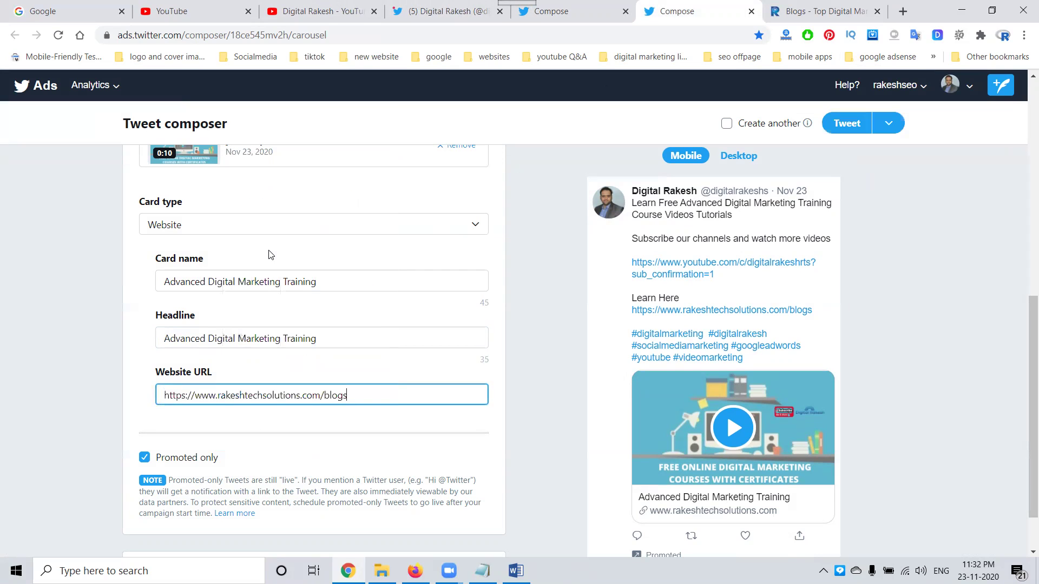
Turn off the promoted-only option and publish the video tweet, switching the preview between desktop and mobile.
{"action": "left_click", "coordinate": [145, 459]}
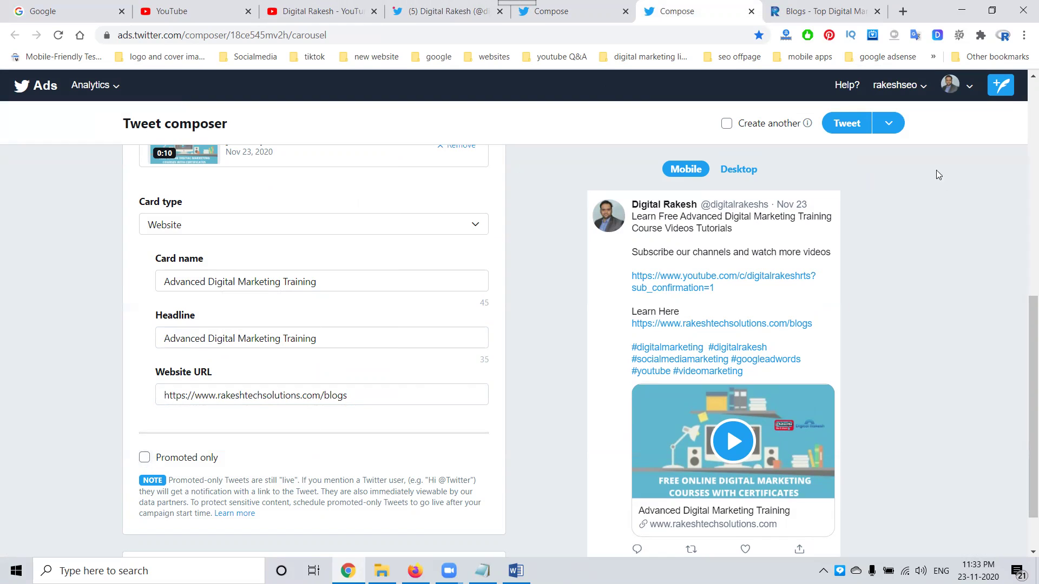
{"action": "left_click", "coordinate": [849, 124]}
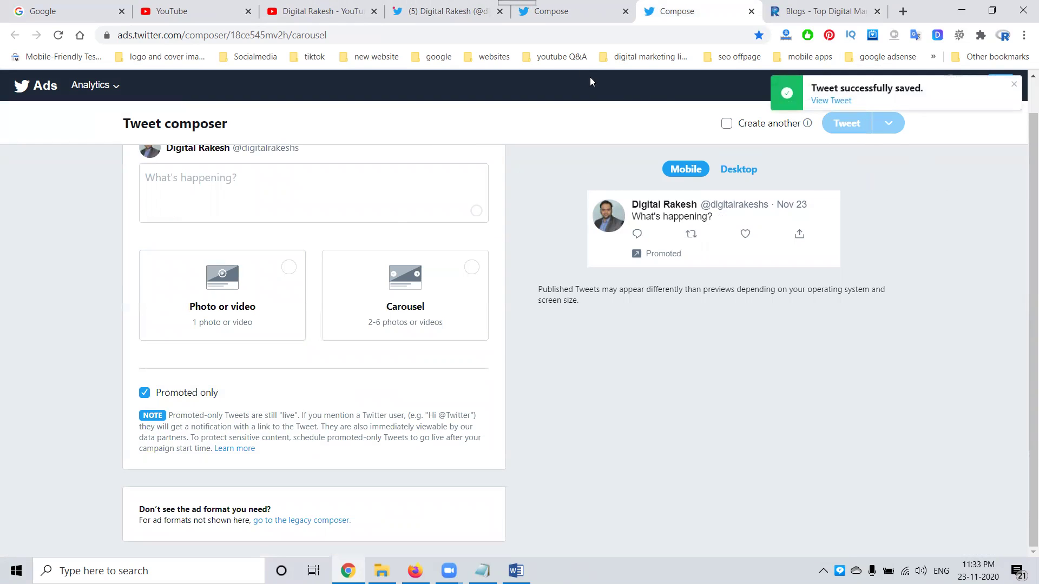
{"action": "left_click", "coordinate": [738, 170]}
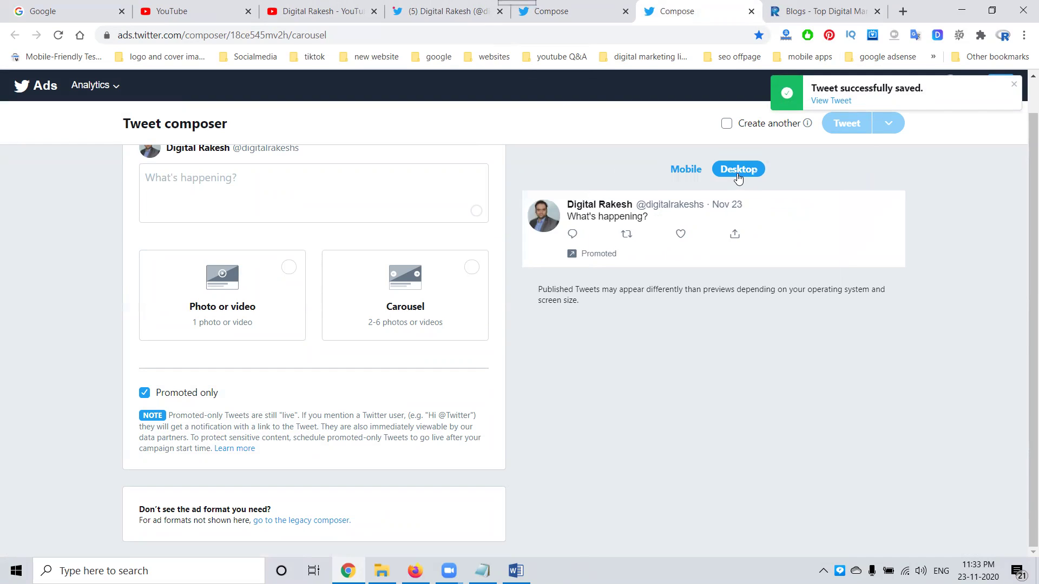
{"action": "left_click", "coordinate": [682, 171]}
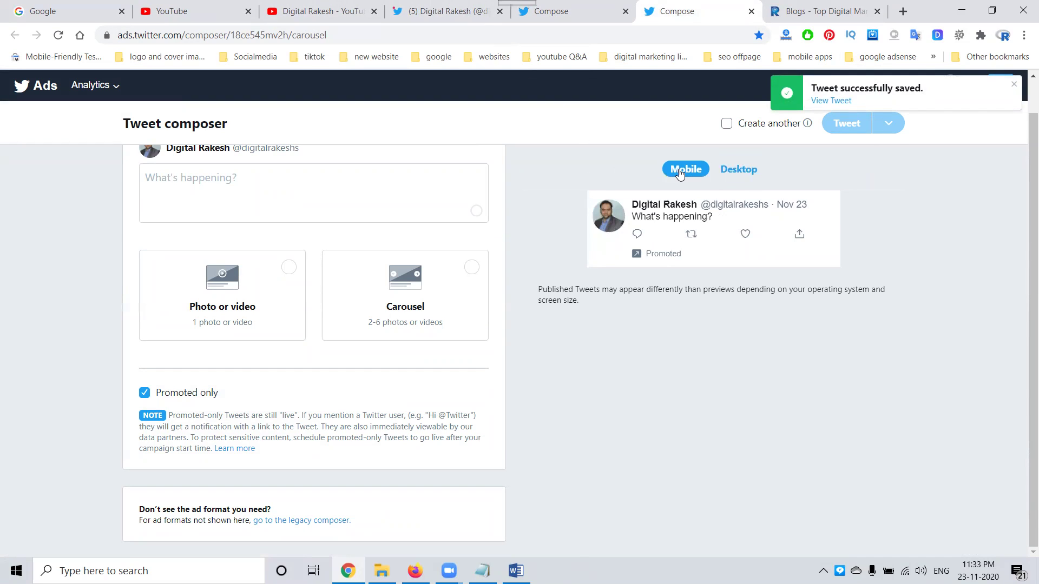
{"action": "left_click", "coordinate": [736, 172]}
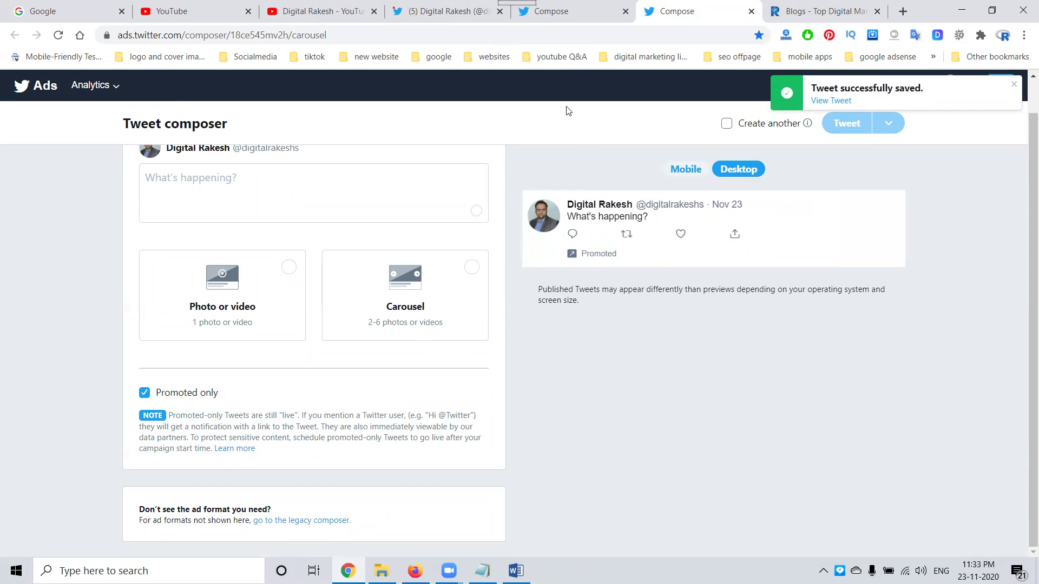
Reload the Twitter profile, check the new video tweet and its website card link, and close the opened blogs page.
{"action": "left_click", "coordinate": [465, 11]}
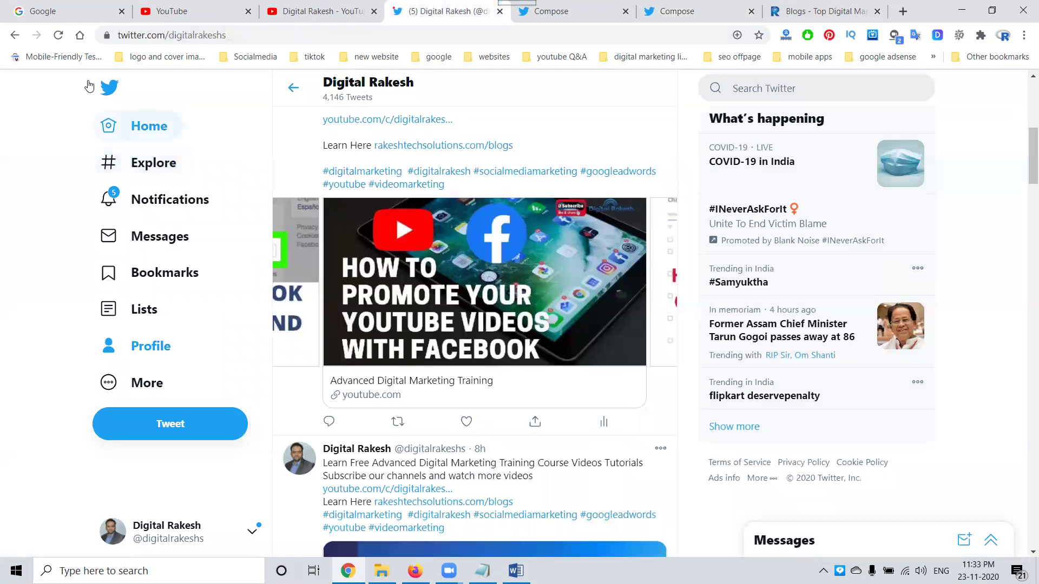
{"action": "left_click", "coordinate": [58, 35]}
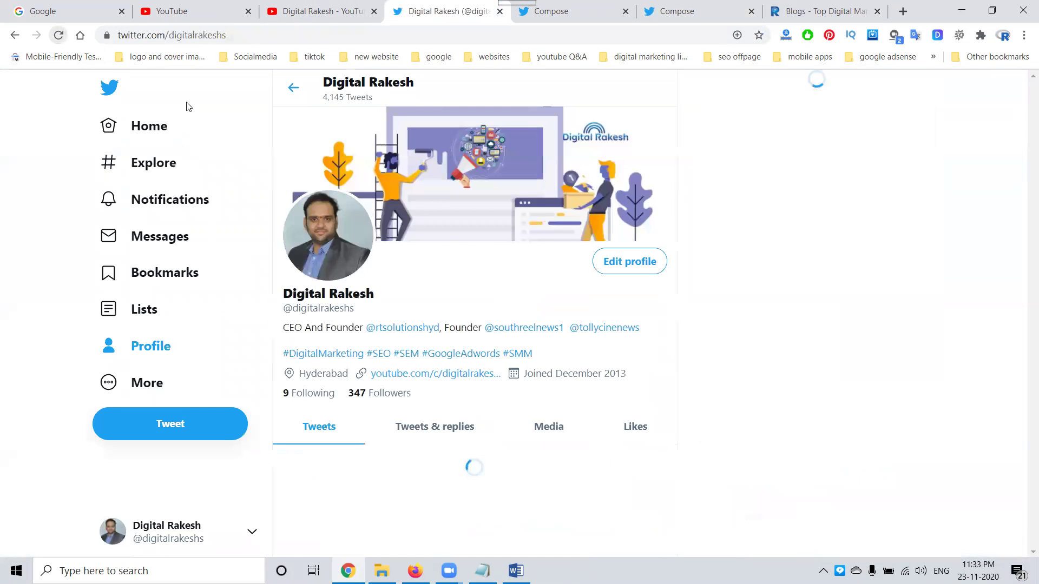
{"action": "scroll", "coordinate": [458, 249], "scroll_direction": "down", "scroll_amount": 5}
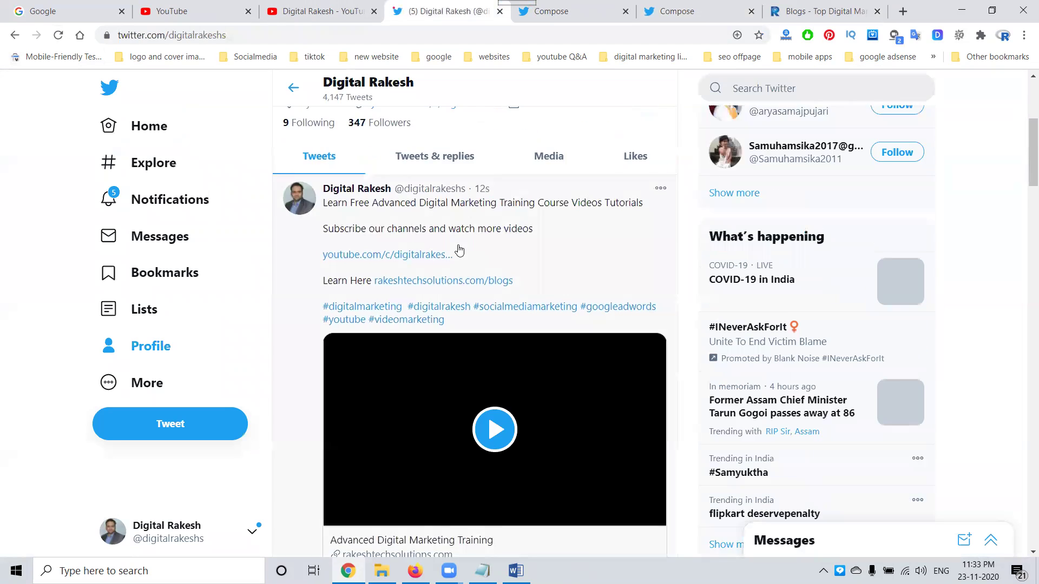
{"action": "scroll", "coordinate": [459, 249], "scroll_direction": "down", "scroll_amount": 3}
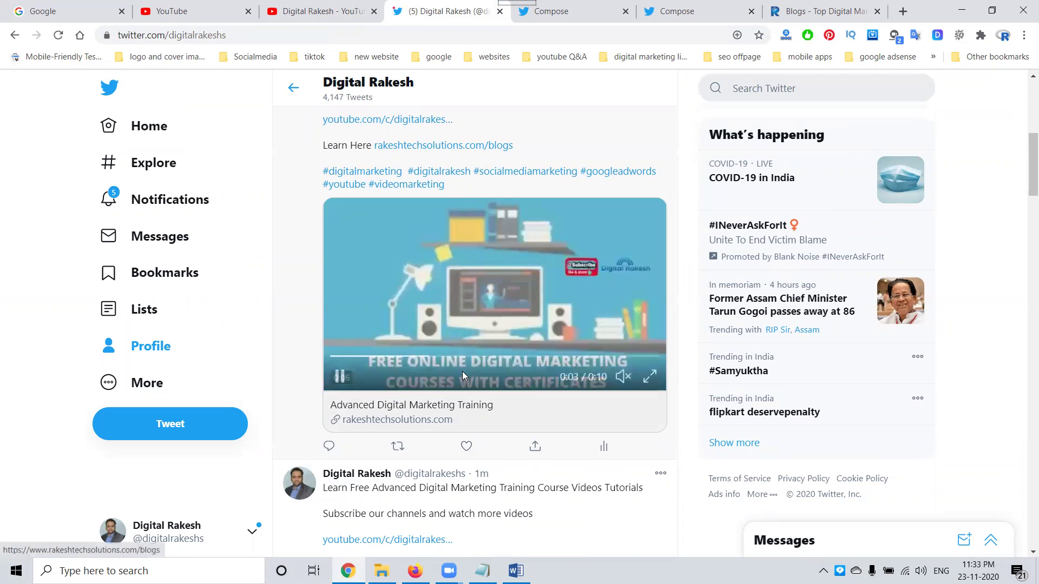
{"action": "left_click", "coordinate": [458, 404]}
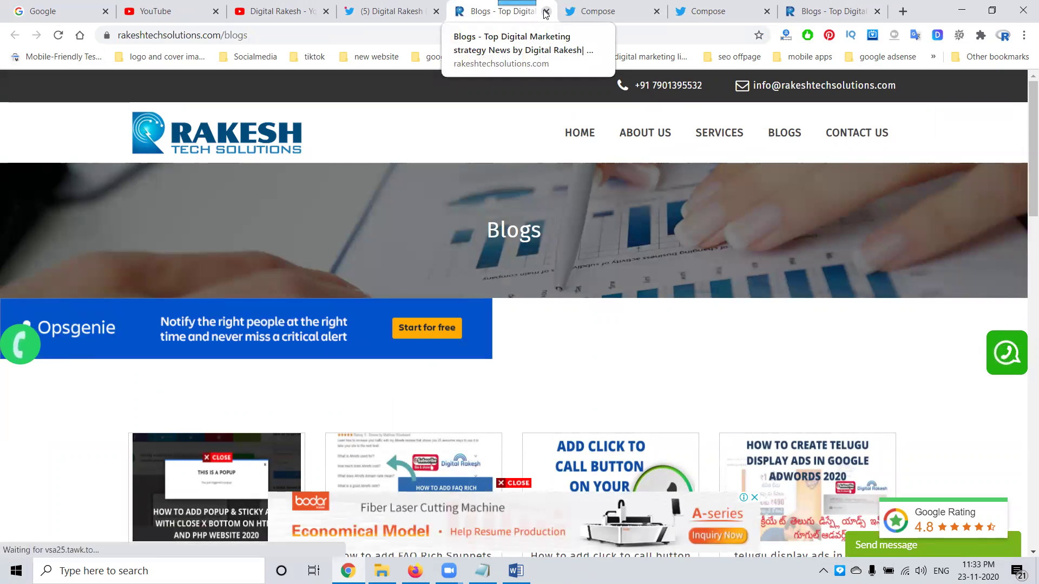
{"action": "left_click", "coordinate": [545, 12]}
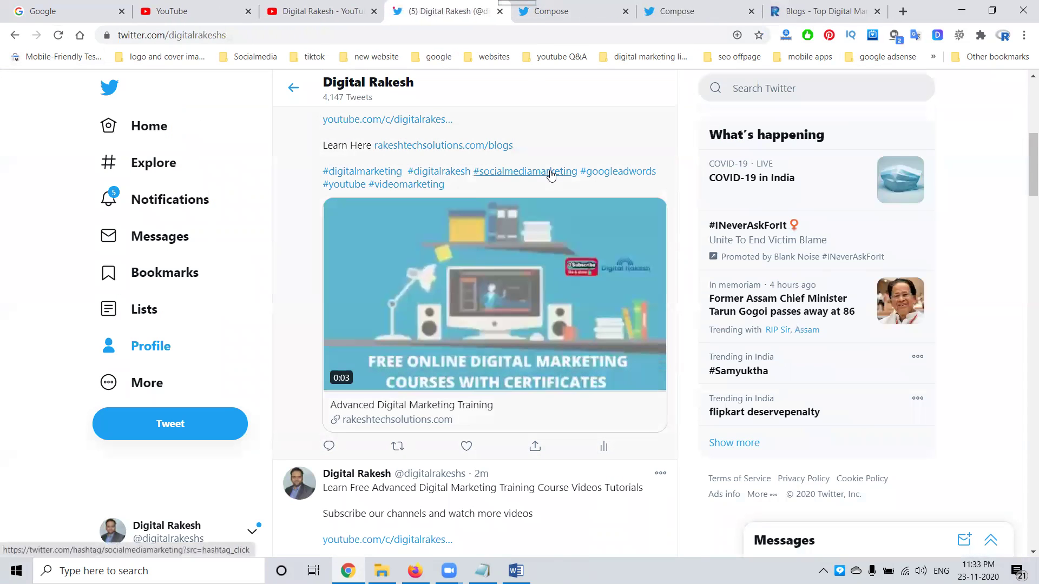
Open the Cards library from the legacy composer's card selection and show the card types available for creation.
{"action": "left_click", "coordinate": [666, 12]}
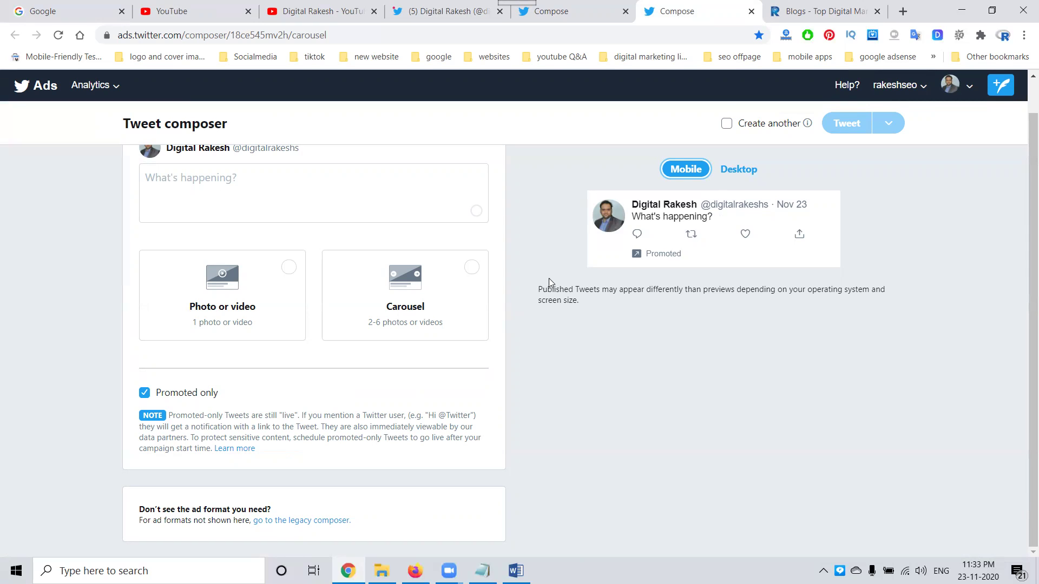
{"action": "left_click", "coordinate": [543, 15]}
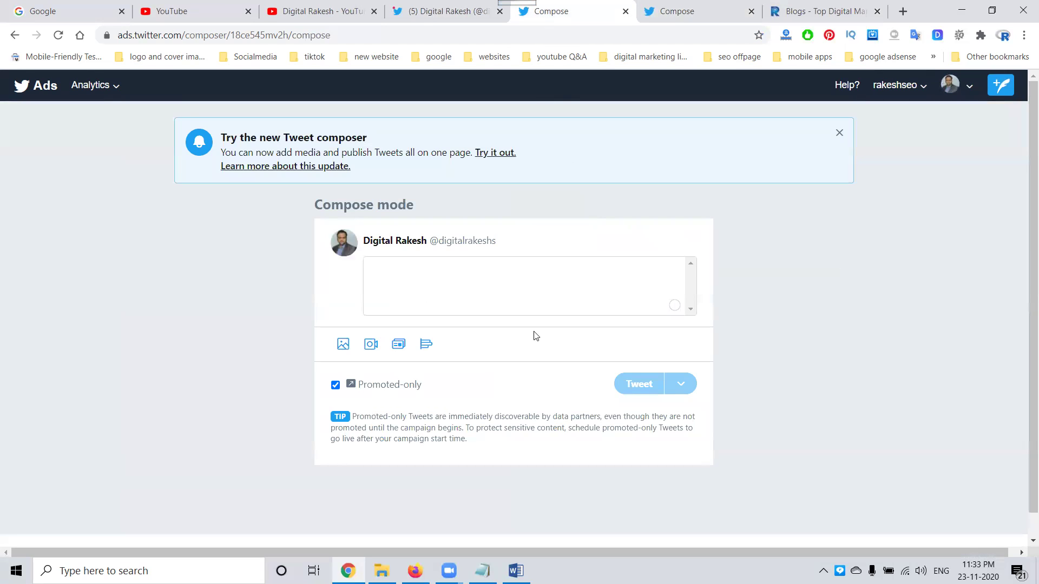
{"action": "left_click", "coordinate": [397, 345]}
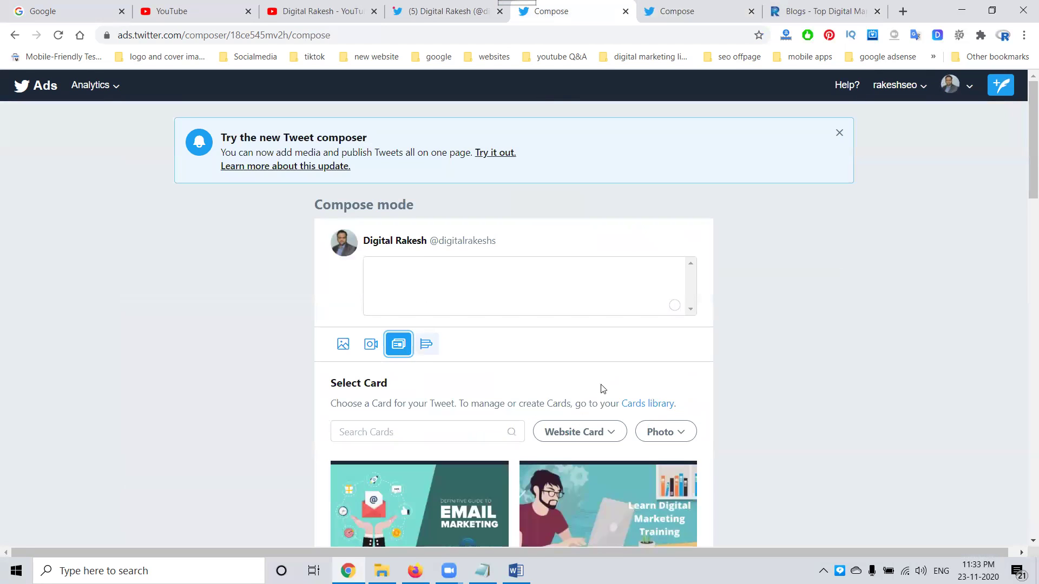
{"action": "left_click", "coordinate": [649, 404]}
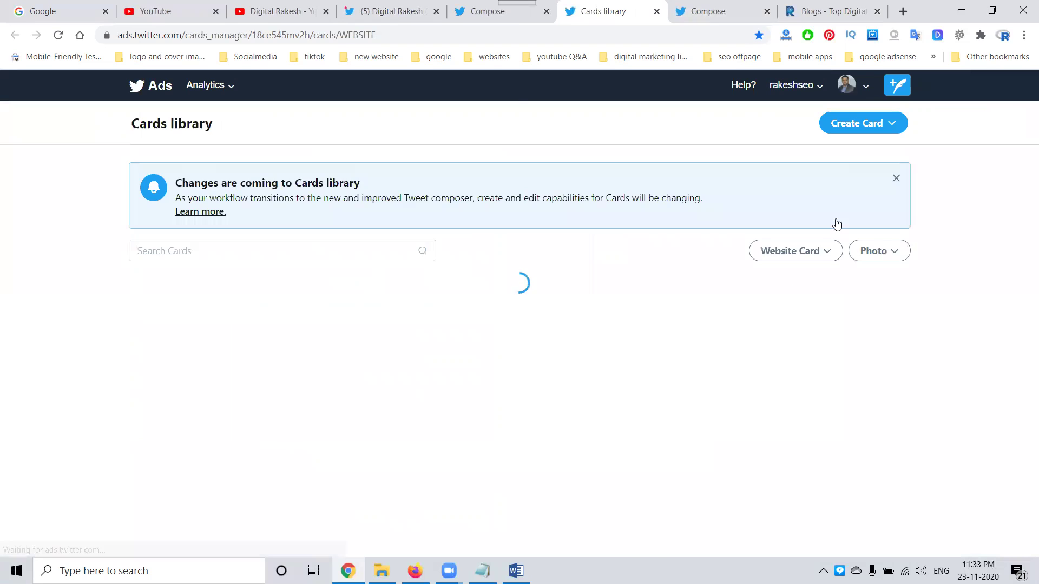
{"action": "left_click", "coordinate": [854, 129]}
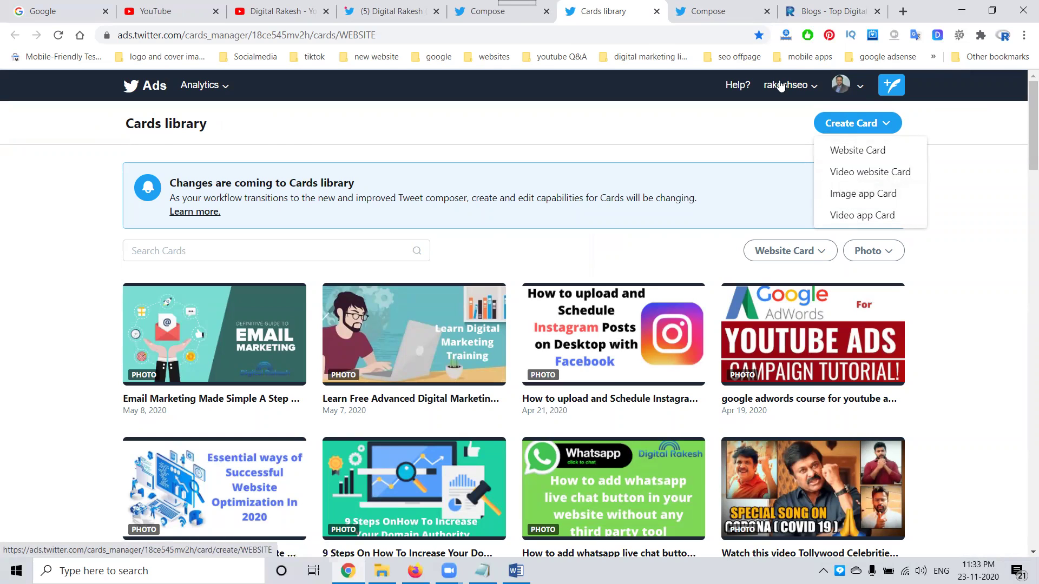
Return to the new tweet composer, choose the single photo or video format and start uploading a media file.
{"action": "left_click", "coordinate": [725, 11]}
{"action": "scroll", "coordinate": [259, 211], "scroll_direction": "up", "scroll_amount": 1}
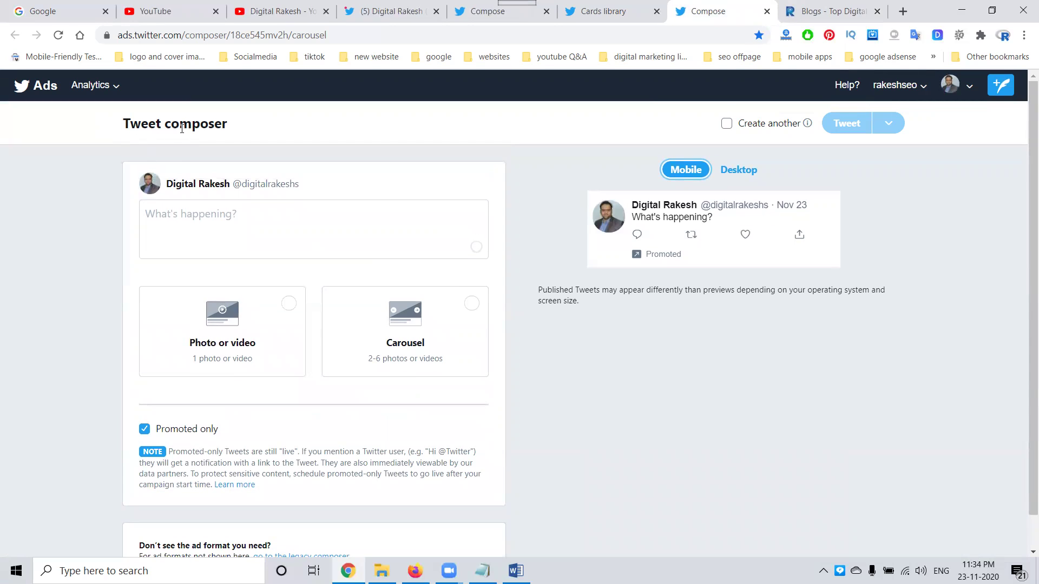
{"action": "left_click", "coordinate": [737, 173]}
{"action": "left_click", "coordinate": [685, 171]}
{"action": "left_click", "coordinate": [273, 305]}
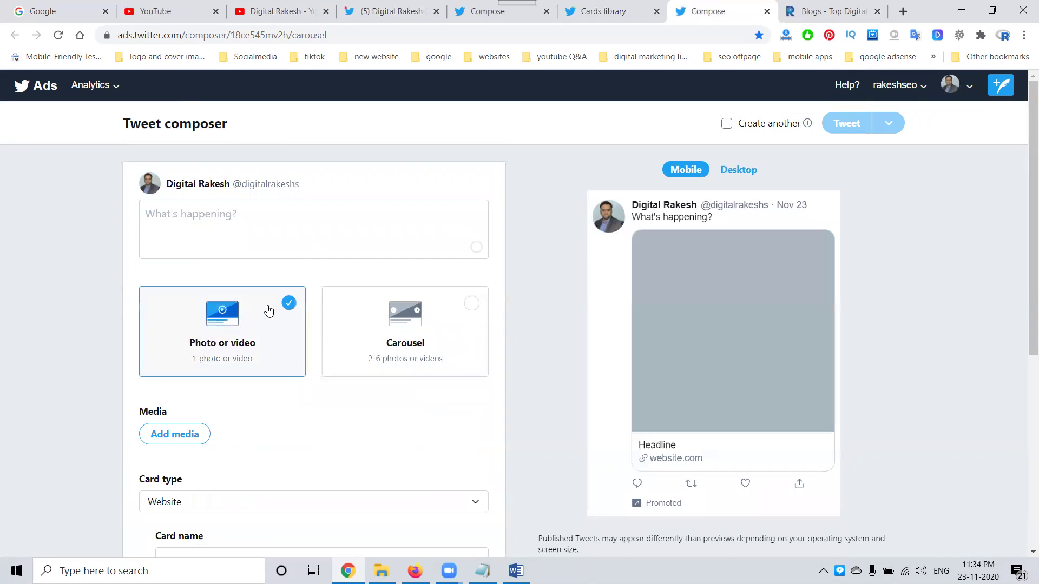
{"action": "left_click", "coordinate": [192, 439]}
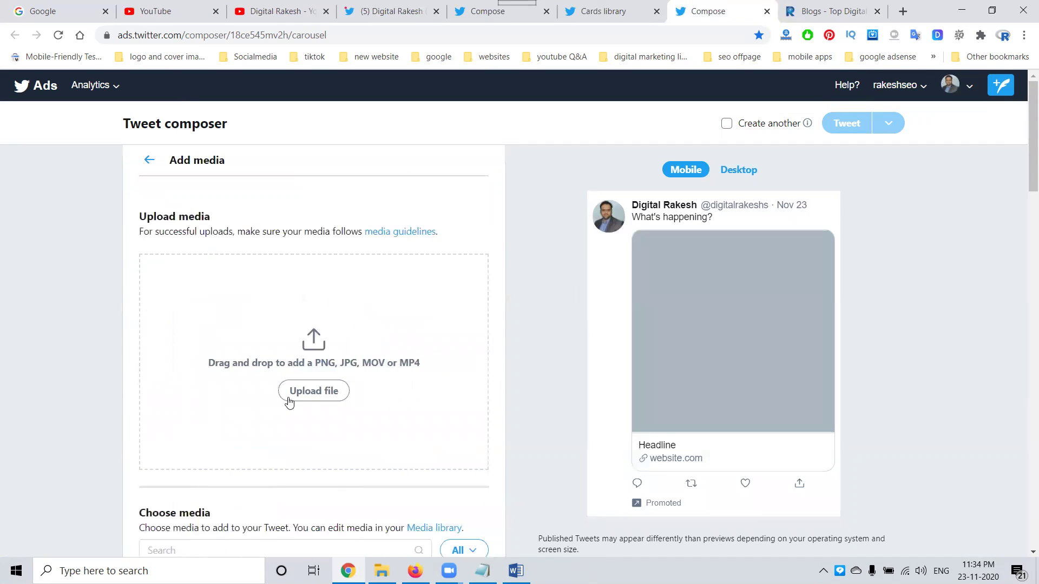
{"action": "left_click", "coordinate": [291, 397]}
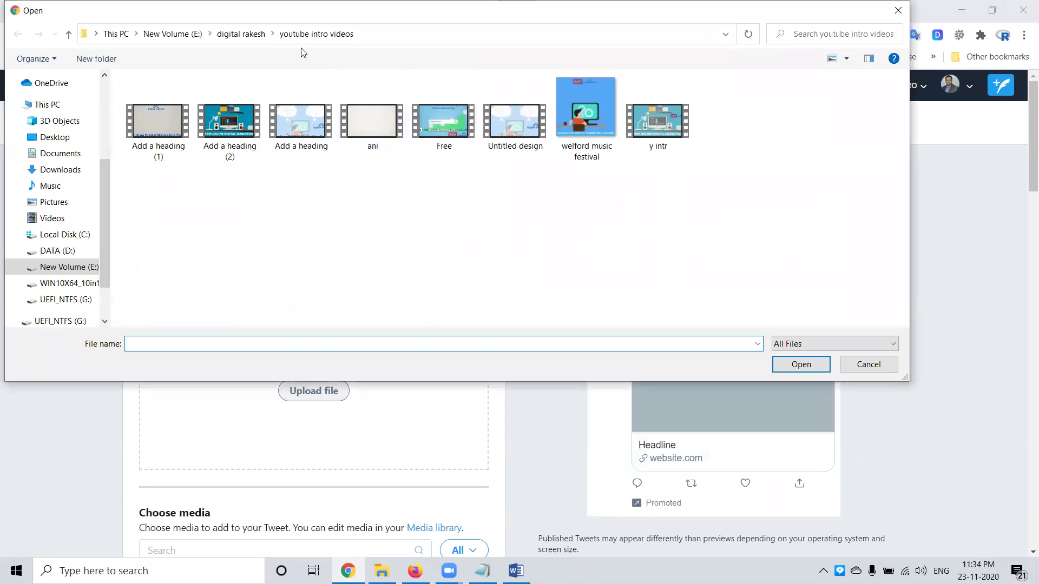
Upload a video from the videos and dm images folder inside digital rakesh and show the tweet's desktop preview.
{"action": "left_click", "coordinate": [241, 34]}
{"action": "scroll", "coordinate": [442, 214], "scroll_direction": "down", "scroll_amount": 3}
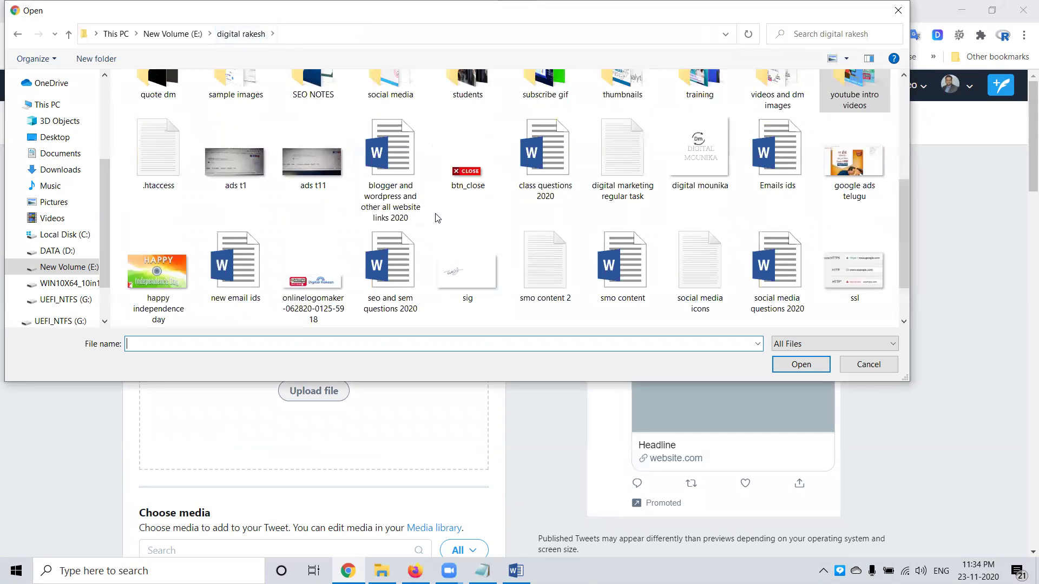
{"action": "scroll", "coordinate": [545, 265], "scroll_direction": "up", "scroll_amount": 1}
{"action": "double_click", "coordinate": [850, 130]}
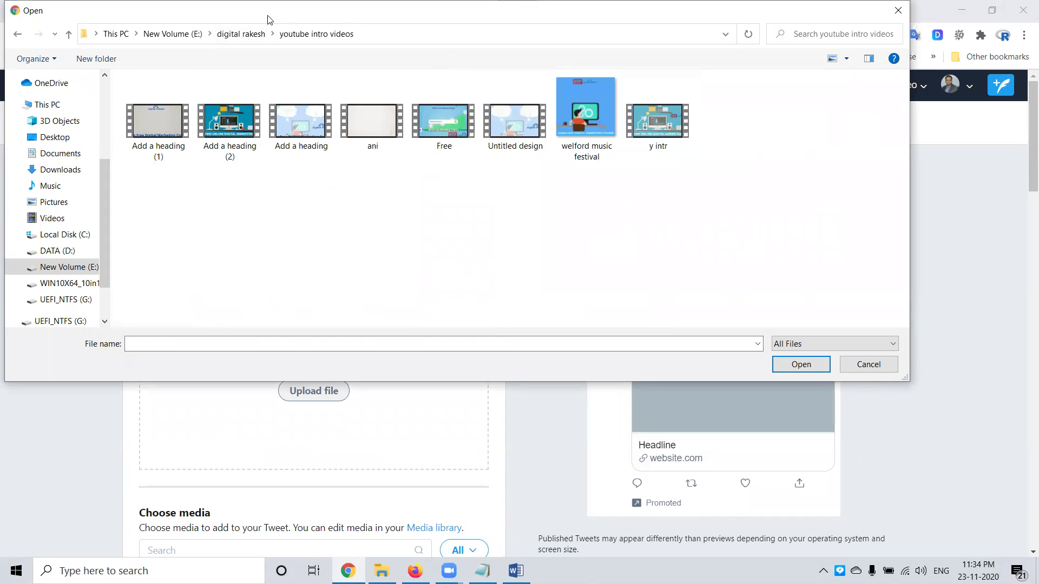
{"action": "left_click", "coordinate": [241, 34]}
{"action": "left_click", "coordinate": [775, 285]}
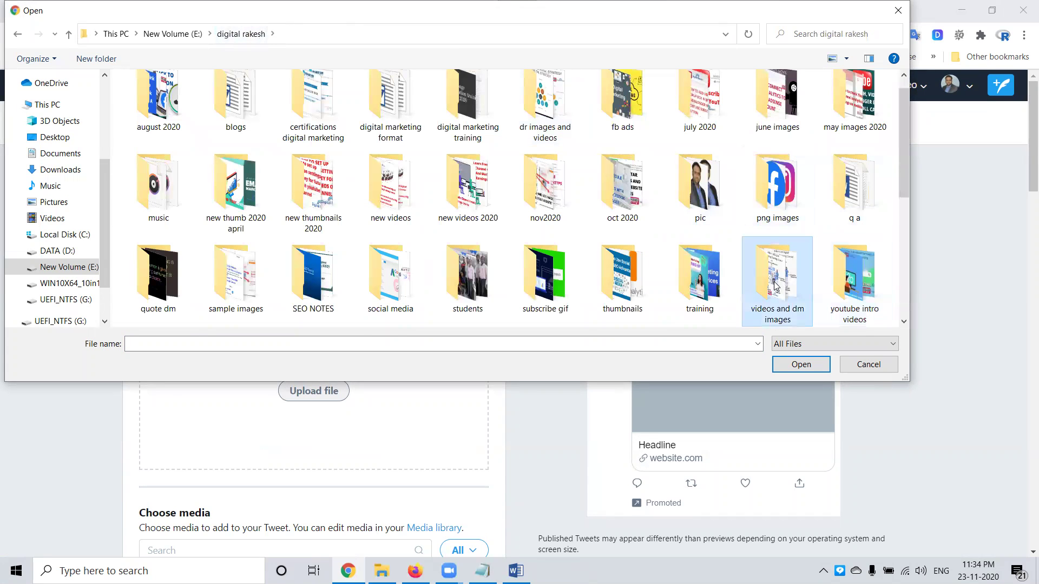
{"action": "double_click", "coordinate": [776, 285]}
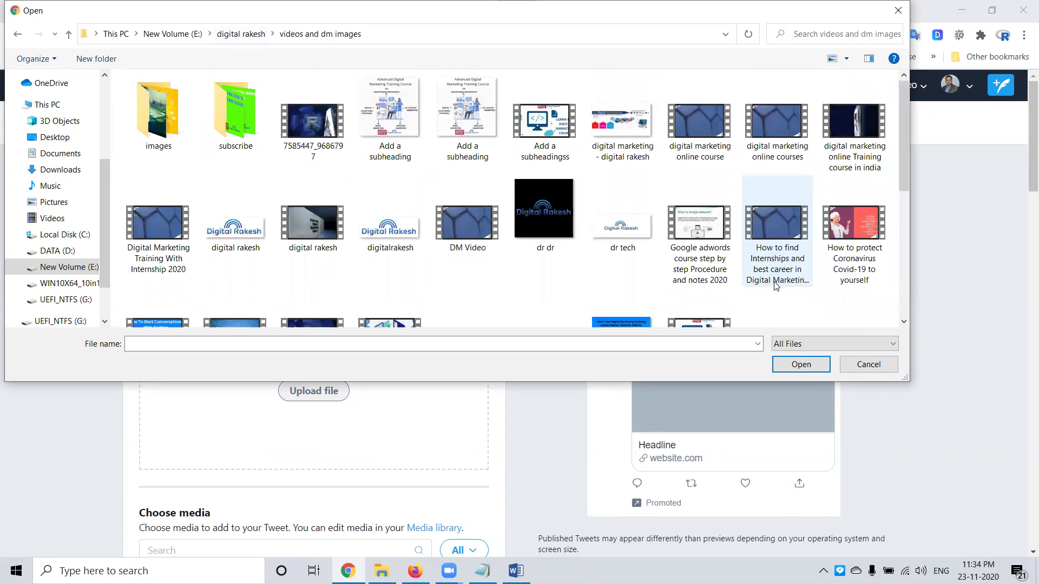
{"action": "double_click", "coordinate": [331, 147]}
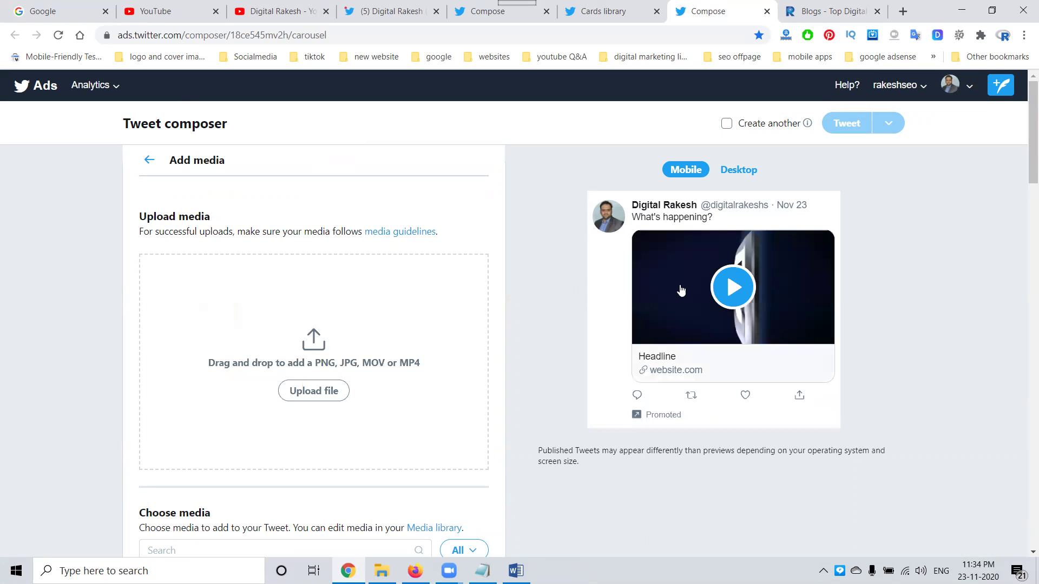
{"action": "left_click", "coordinate": [751, 177]}
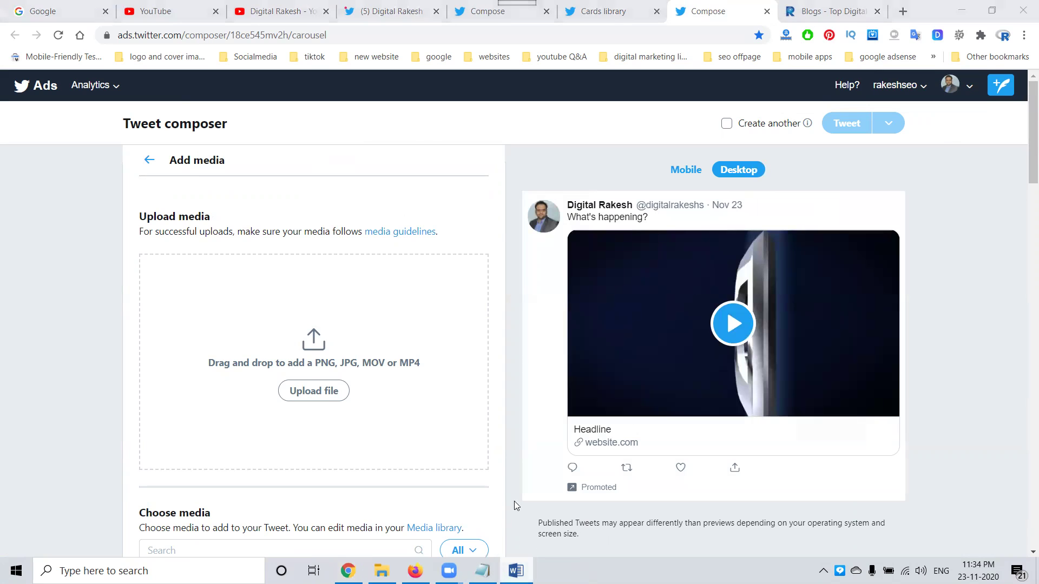
Copy the selected course promotion text with links and hashtags from the smo content Word document into the new tweet's text.
{"action": "left_click", "coordinate": [515, 571]}
{"action": "right_click", "coordinate": [443, 258]}
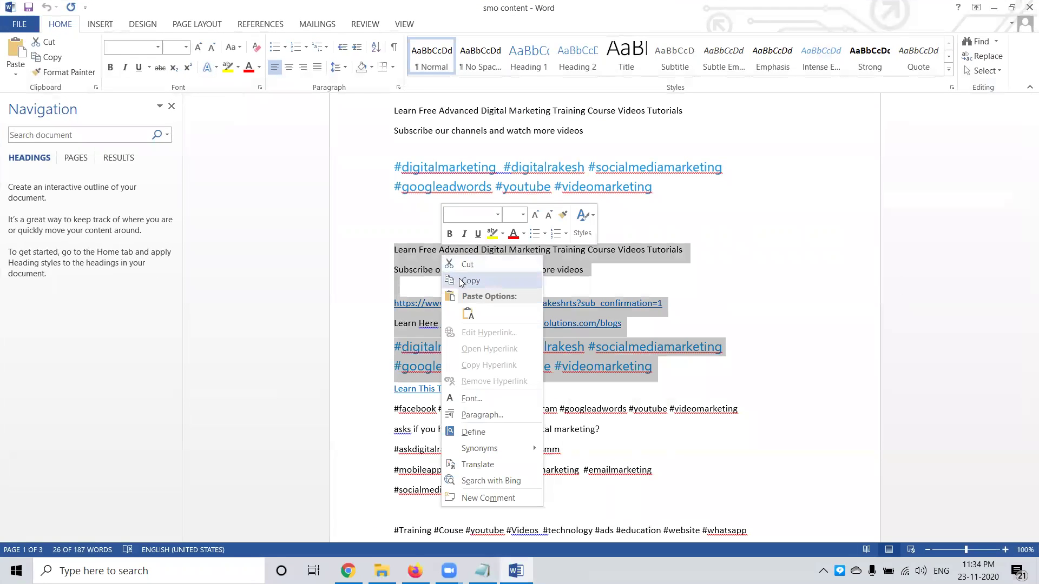
{"action": "left_click", "coordinate": [462, 281]}
{"action": "left_click", "coordinate": [994, 9]}
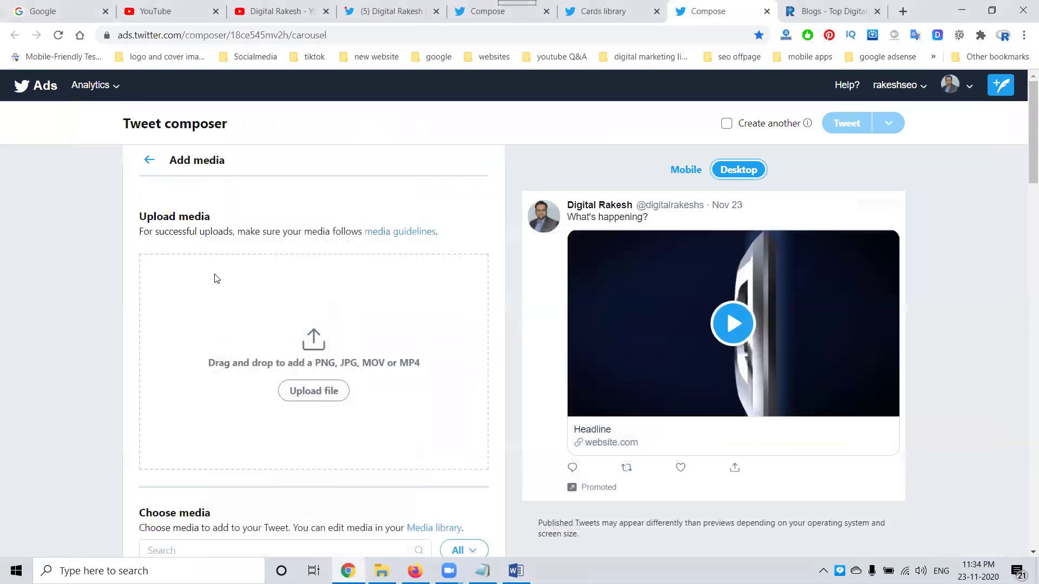
{"action": "left_click", "coordinate": [148, 161]}
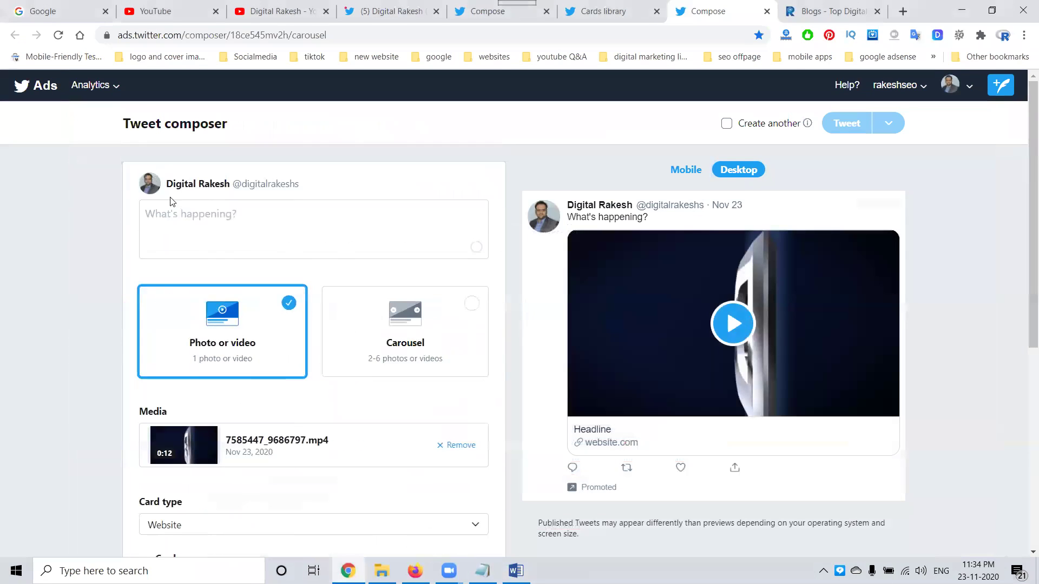
{"action": "right_click", "coordinate": [204, 229]}
{"action": "left_click", "coordinate": [233, 327]}
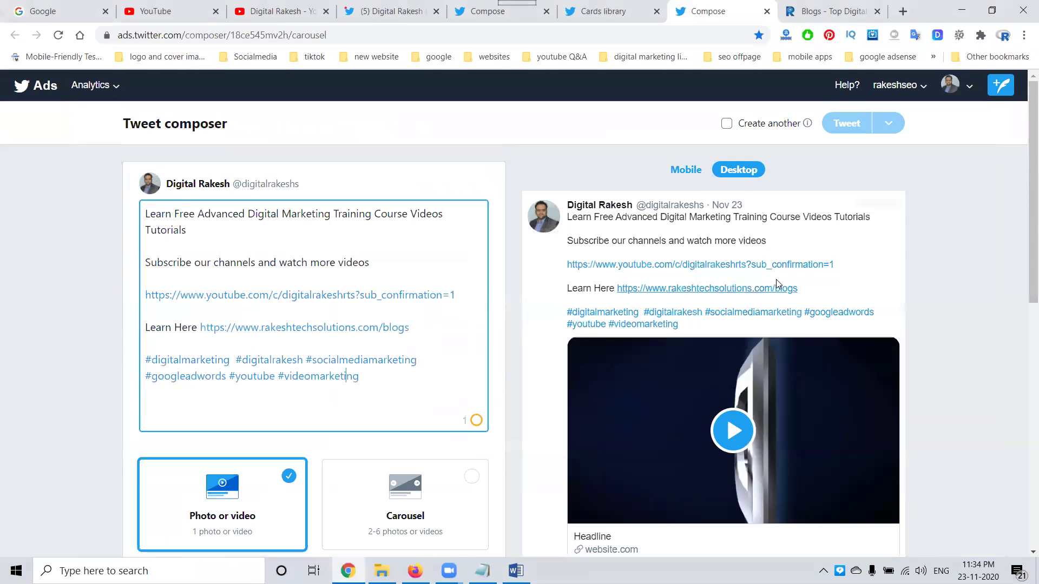
{"action": "scroll", "coordinate": [852, 414], "scroll_direction": "down", "scroll_amount": 10}
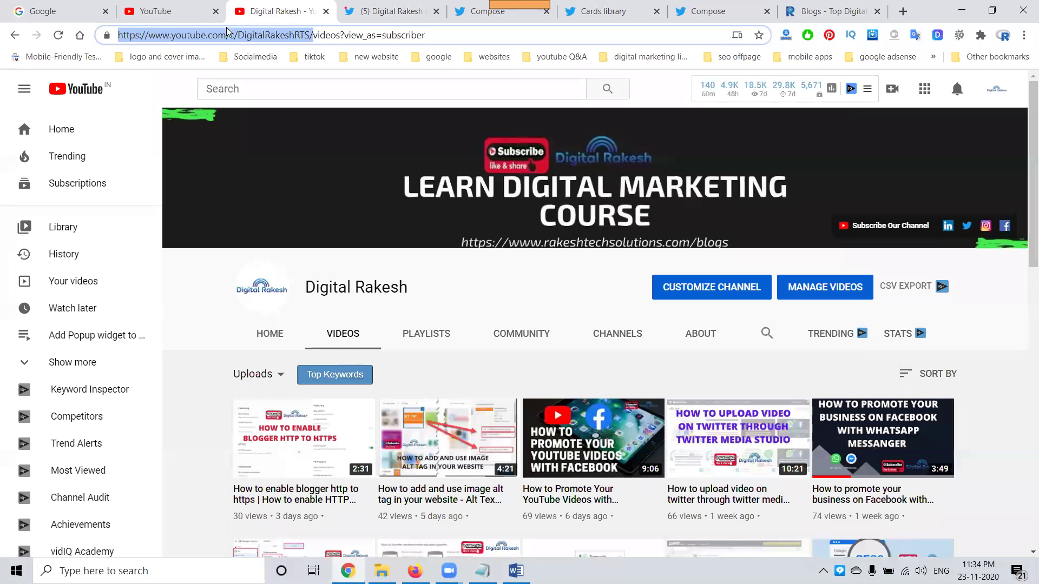
{"action": "left_click", "coordinate": [274, 11]}
{"action": "right_click", "coordinate": [223, 34]}
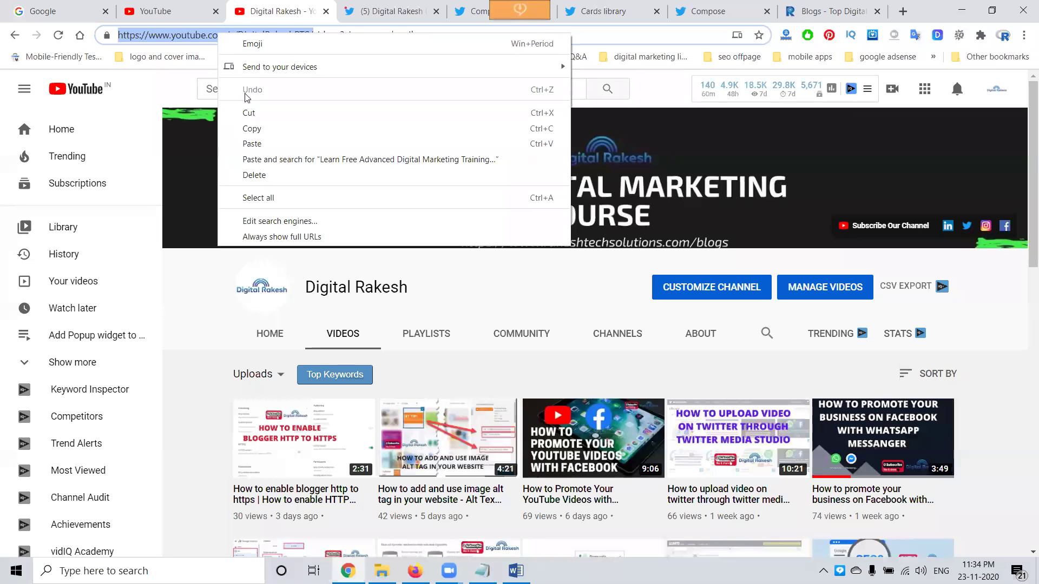
{"action": "left_click", "coordinate": [252, 129]}
{"action": "left_click", "coordinate": [709, 11]}
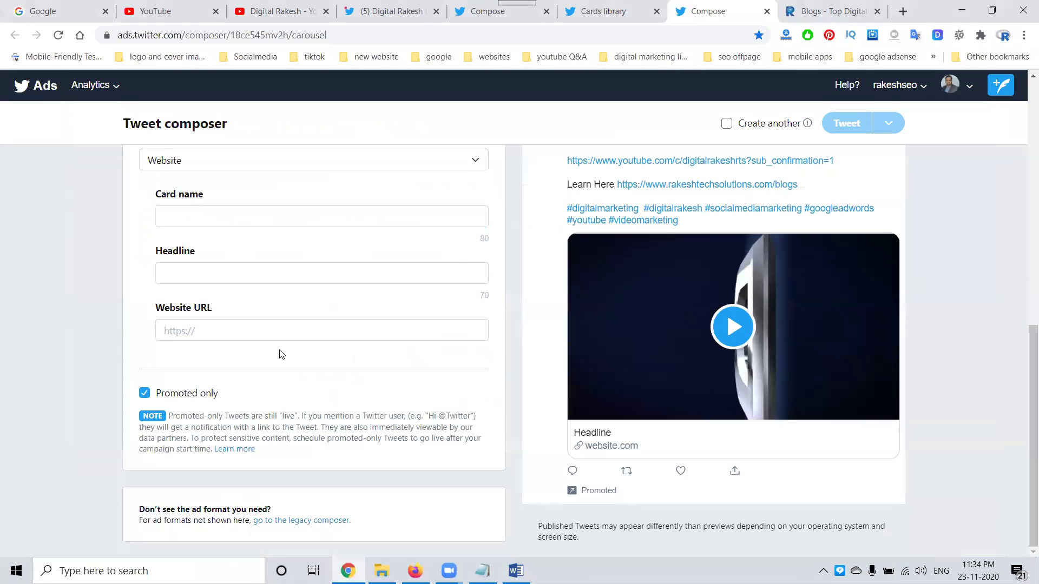
{"action": "right_click", "coordinate": [243, 330]}
{"action": "left_click", "coordinate": [269, 190]}
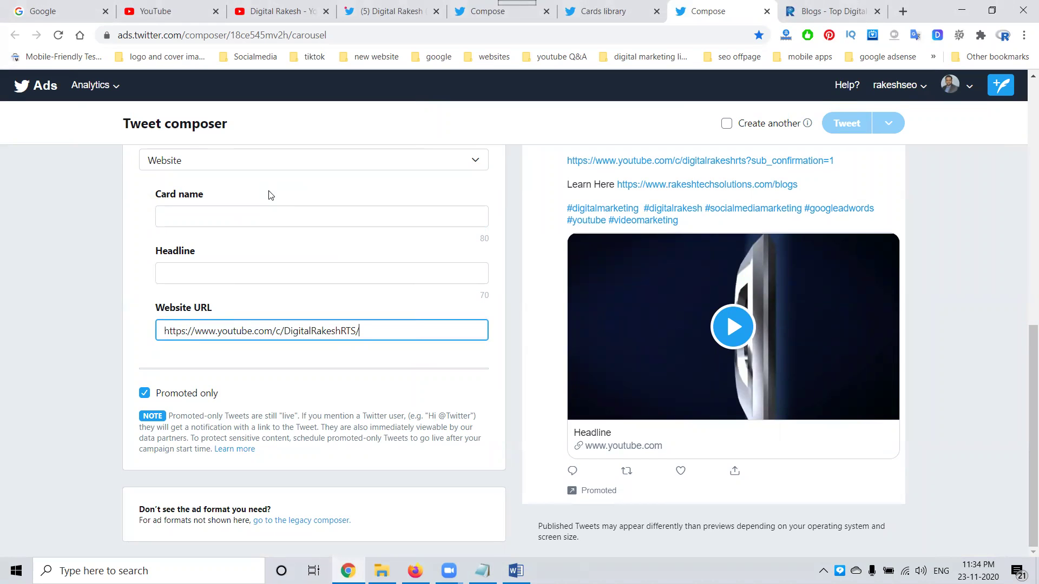
Copy "Digital Marketing" from the tweet text and use it as both the card name and the headline.
{"action": "left_click", "coordinate": [220, 273]}
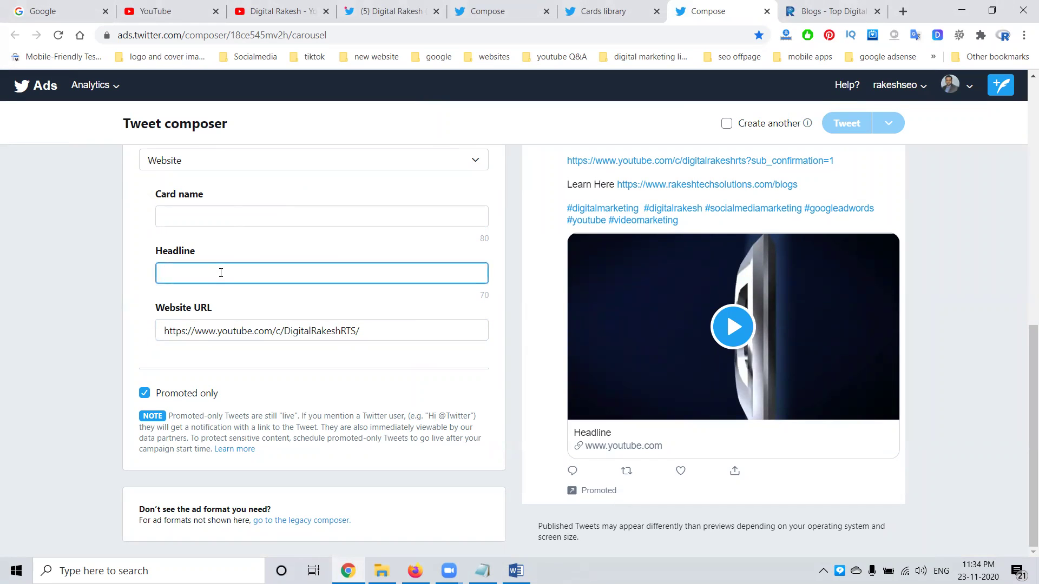
{"action": "scroll", "coordinate": [221, 272], "scroll_direction": "up", "scroll_amount": 10}
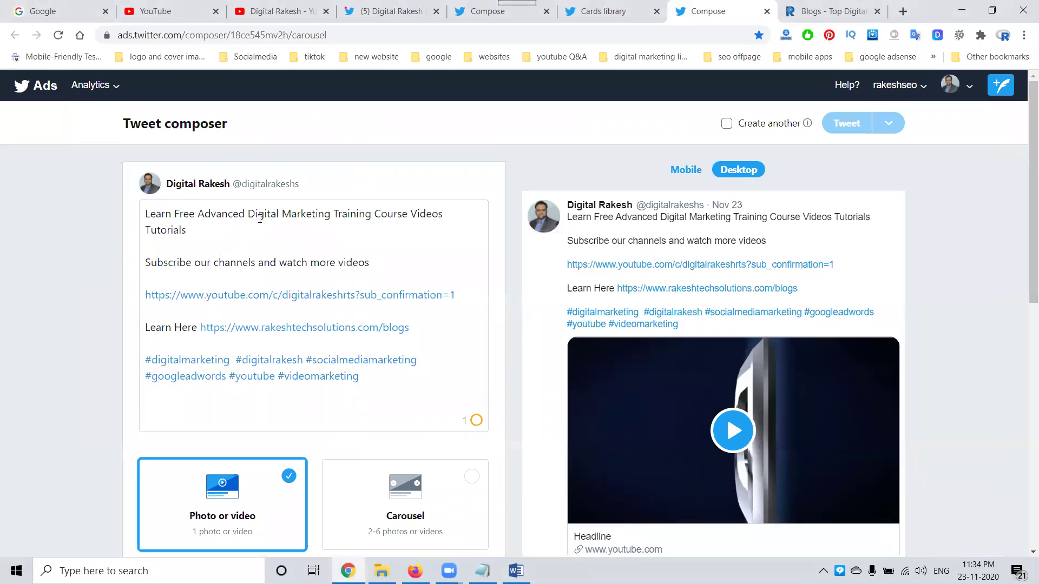
{"action": "left_click_drag", "start_coordinate": [250, 213], "coordinate": [330, 214]}
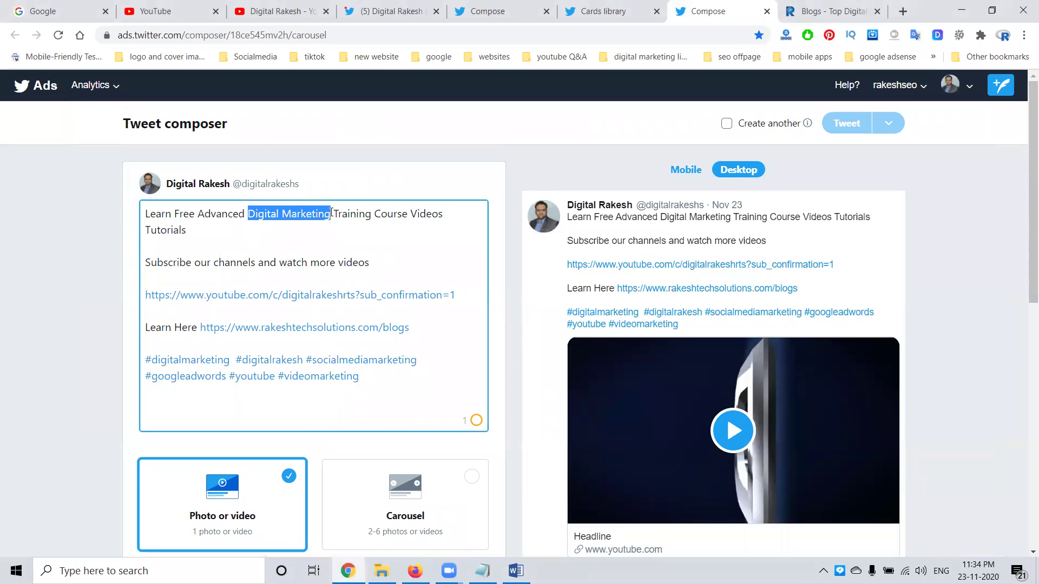
{"action": "right_click", "coordinate": [307, 212]}
{"action": "left_click", "coordinate": [341, 265]}
{"action": "scroll", "coordinate": [106, 295], "scroll_direction": "down", "scroll_amount": 10}
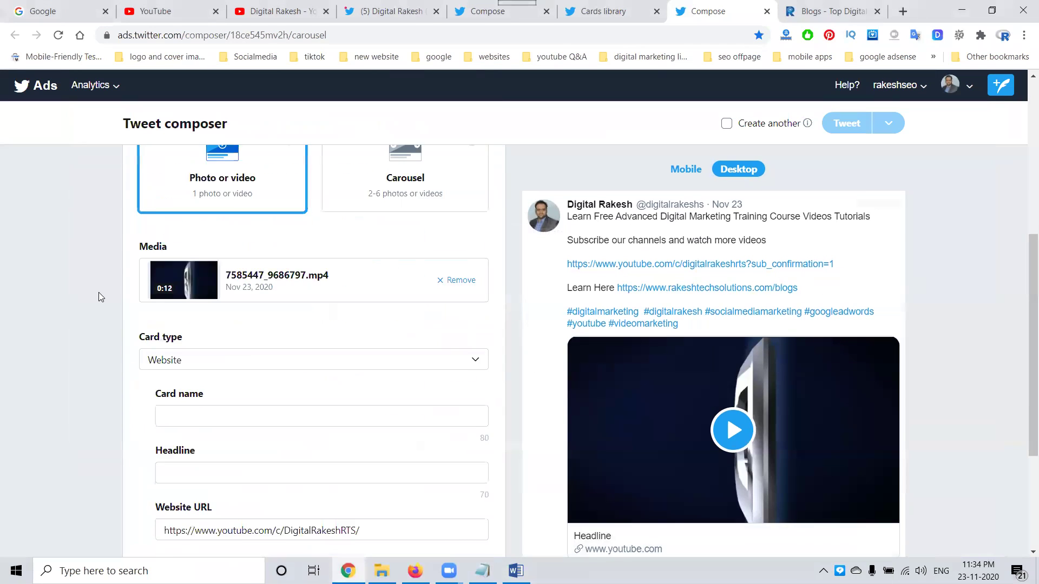
{"action": "left_click", "coordinate": [179, 223]}
{"action": "right_click", "coordinate": [179, 226]}
{"action": "left_click", "coordinate": [235, 326]}
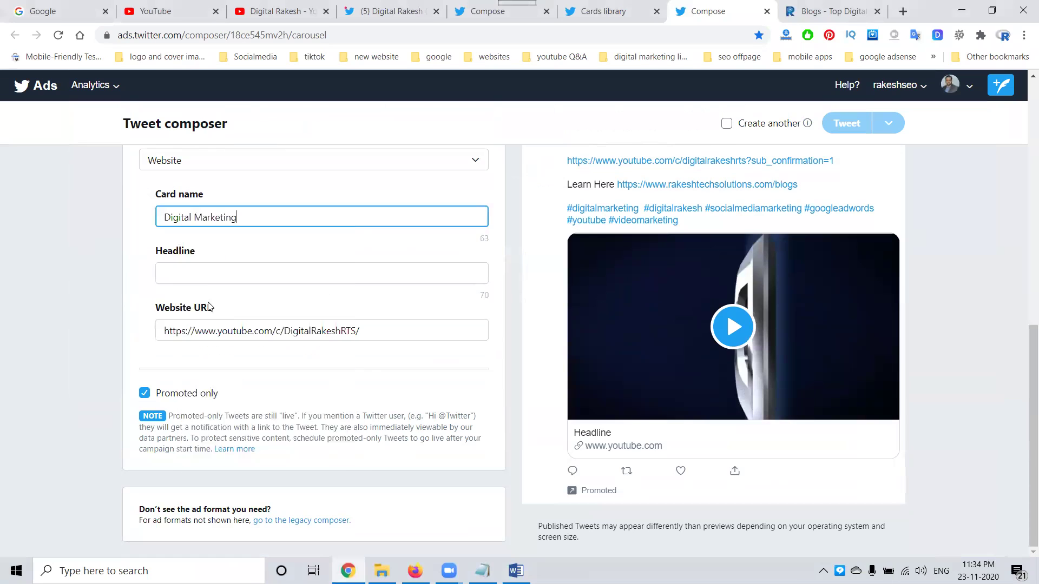
{"action": "right_click", "coordinate": [201, 273]}
{"action": "left_click", "coordinate": [233, 378]}
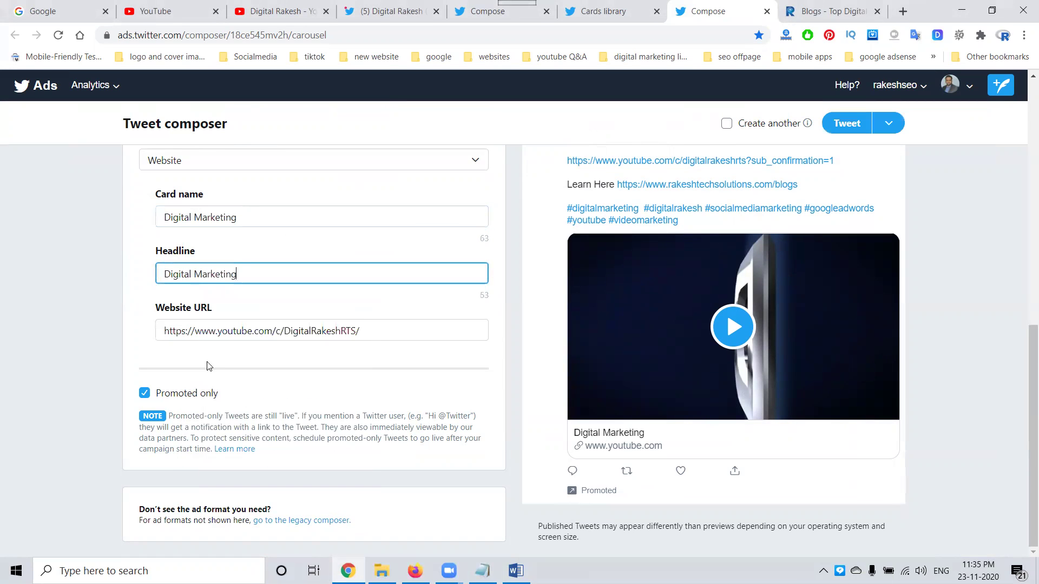
Turn off the Promoted only option and publish the video tweet.
{"action": "left_click", "coordinate": [144, 395]}
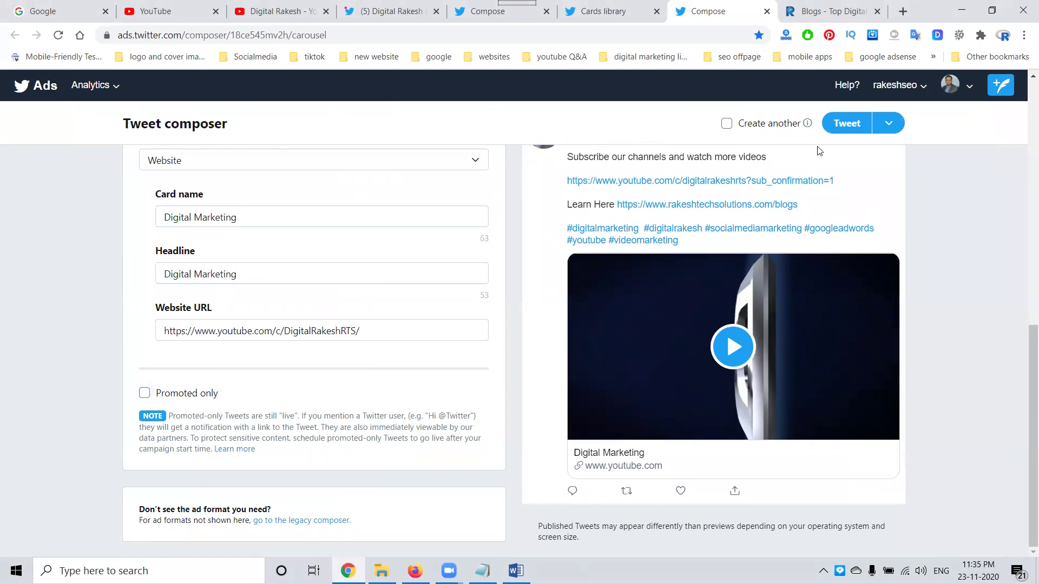
{"action": "left_click", "coordinate": [849, 128]}
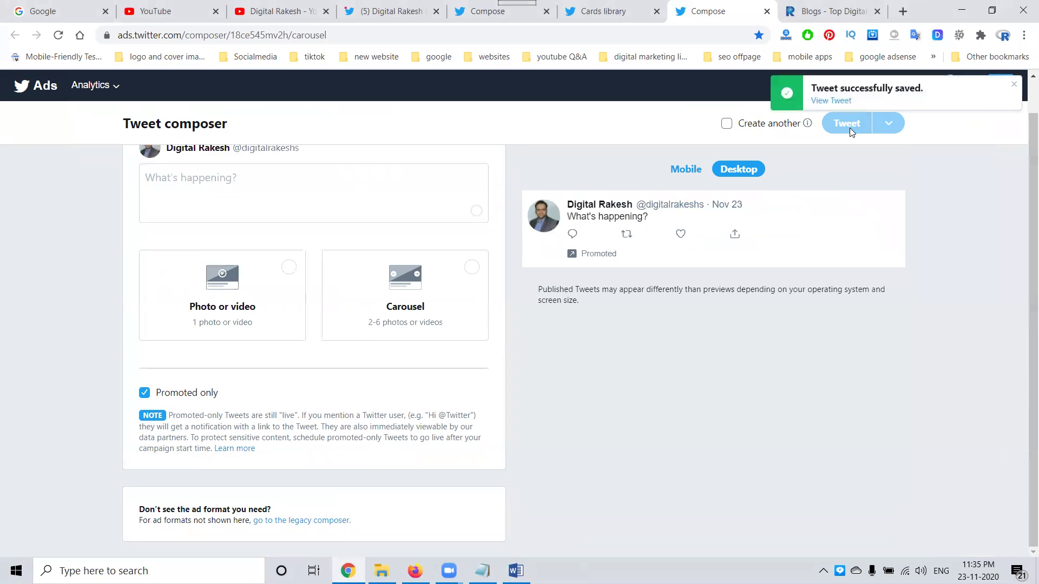
Reload the Twitter profile and look through the recent tweets, including the new video tweet with its Digital Marketing card.
{"action": "left_click", "coordinate": [392, 11]}
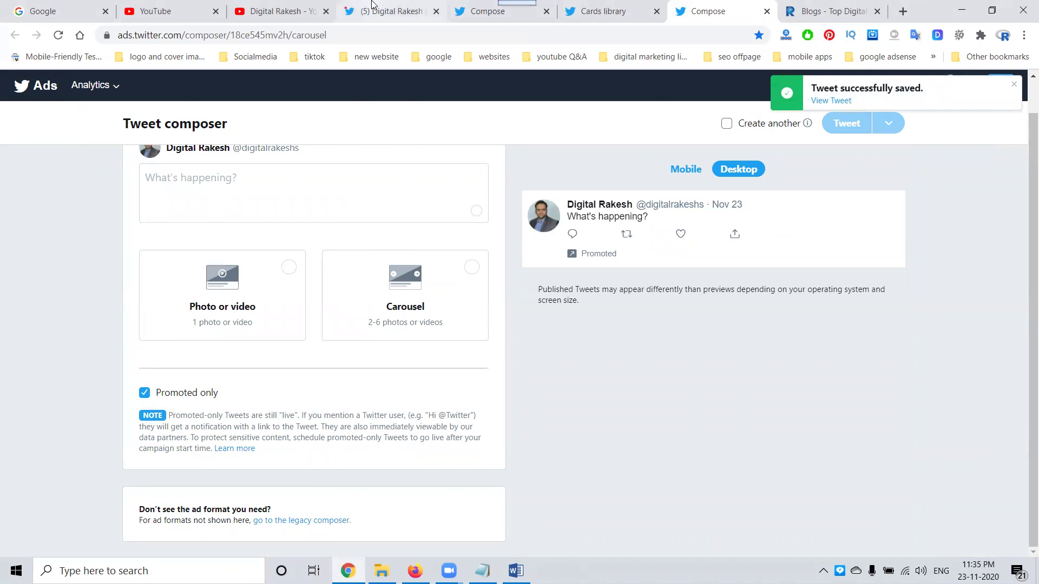
{"action": "left_click", "coordinate": [65, 37]}
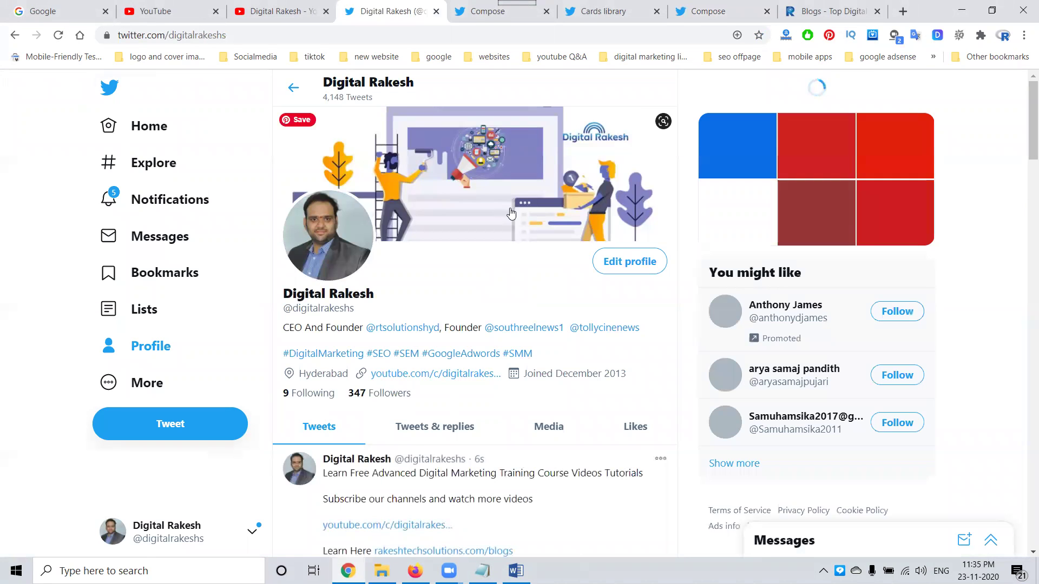
{"action": "scroll", "coordinate": [515, 215], "scroll_direction": "down", "scroll_amount": 8}
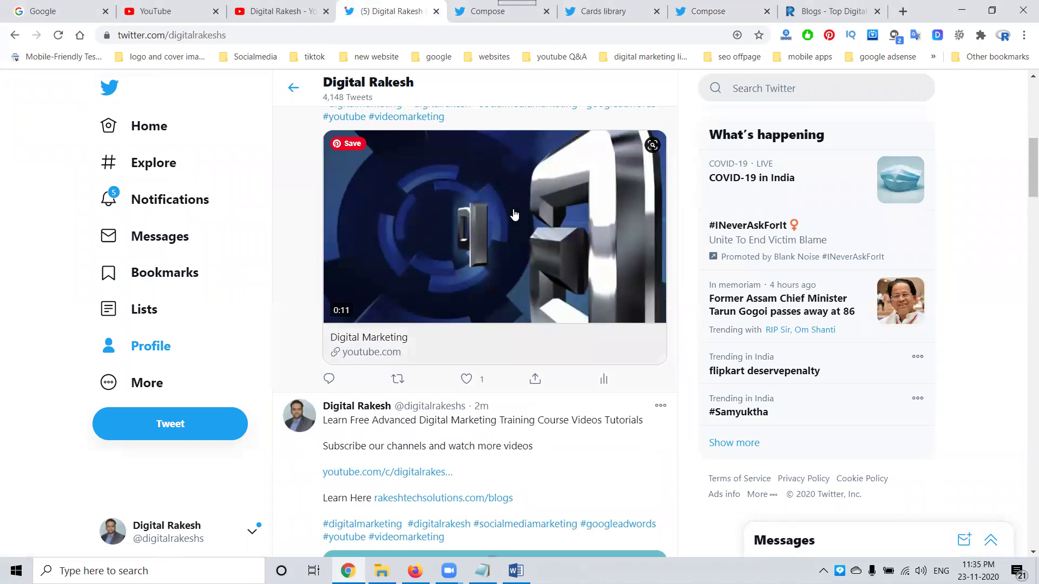
{"action": "scroll", "coordinate": [514, 215], "scroll_direction": "down", "scroll_amount": 9}
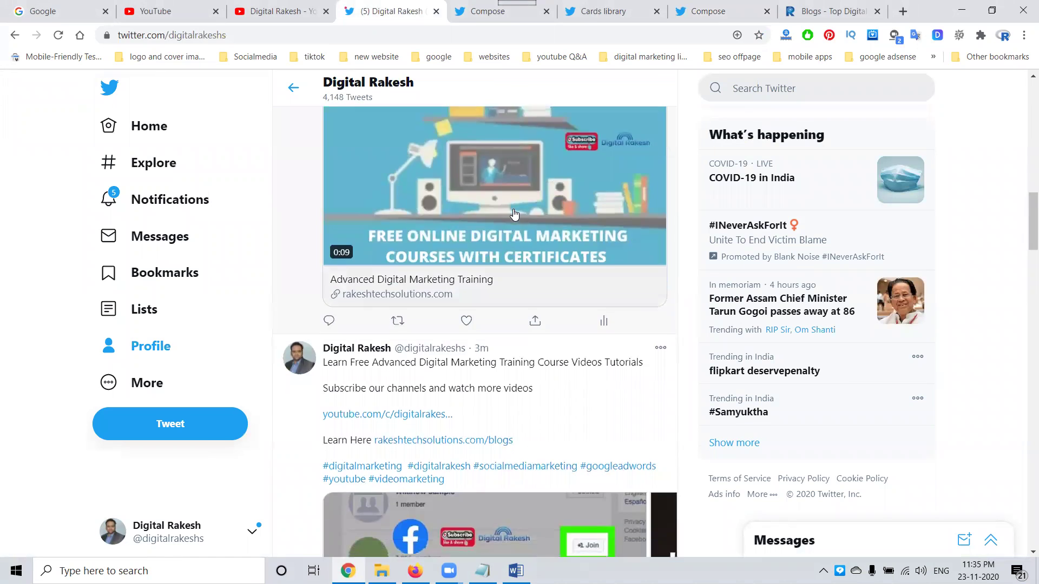
{"action": "scroll", "coordinate": [514, 214], "scroll_direction": "down", "scroll_amount": 5}
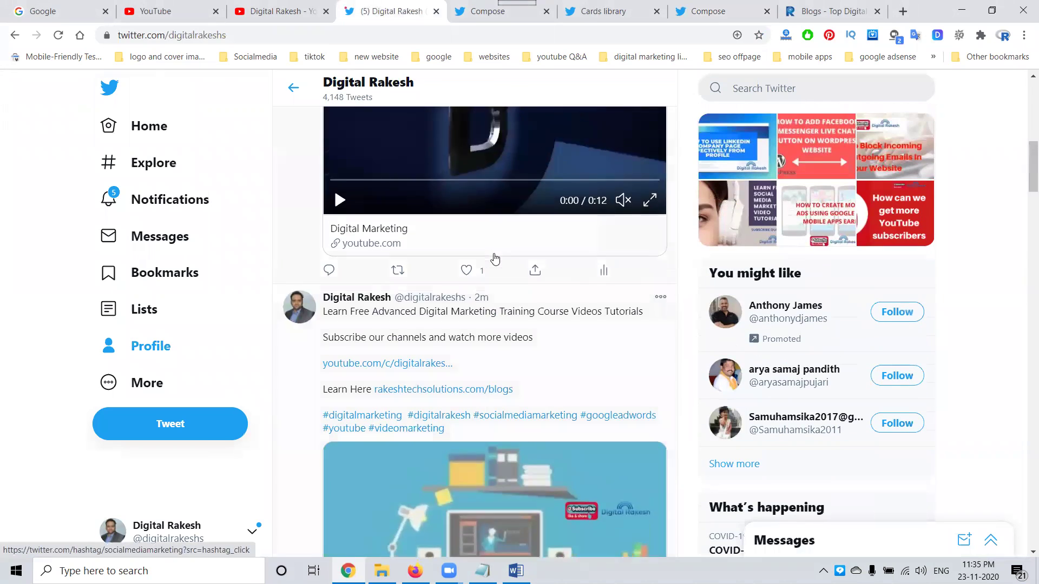
{"action": "scroll", "coordinate": [495, 258], "scroll_direction": "down", "scroll_amount": 4}
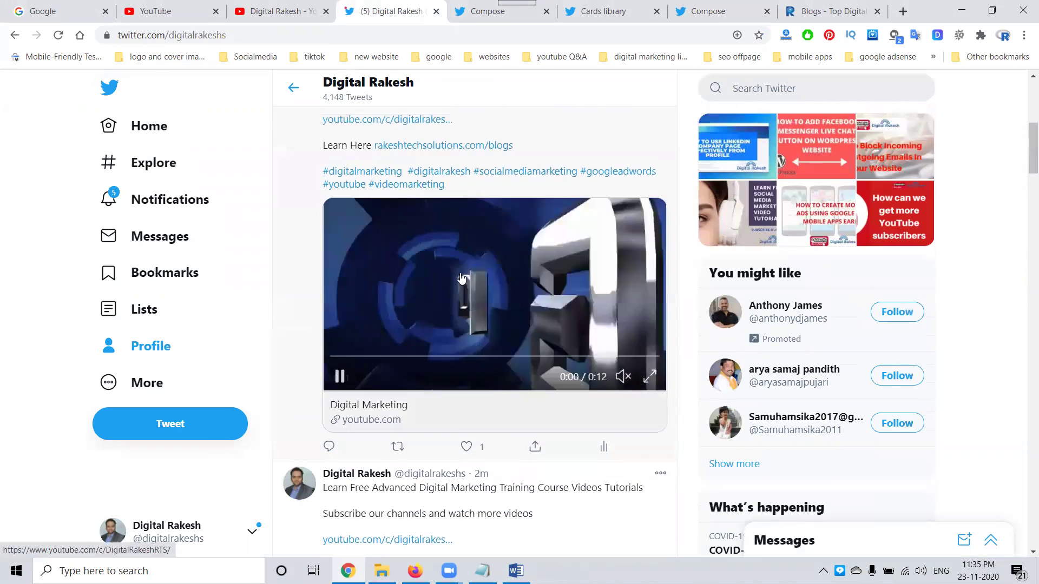
Test the Digital Marketing card's website link, close the opened page and show the YouTube channel's videos page.
{"action": "left_click", "coordinate": [379, 413]}
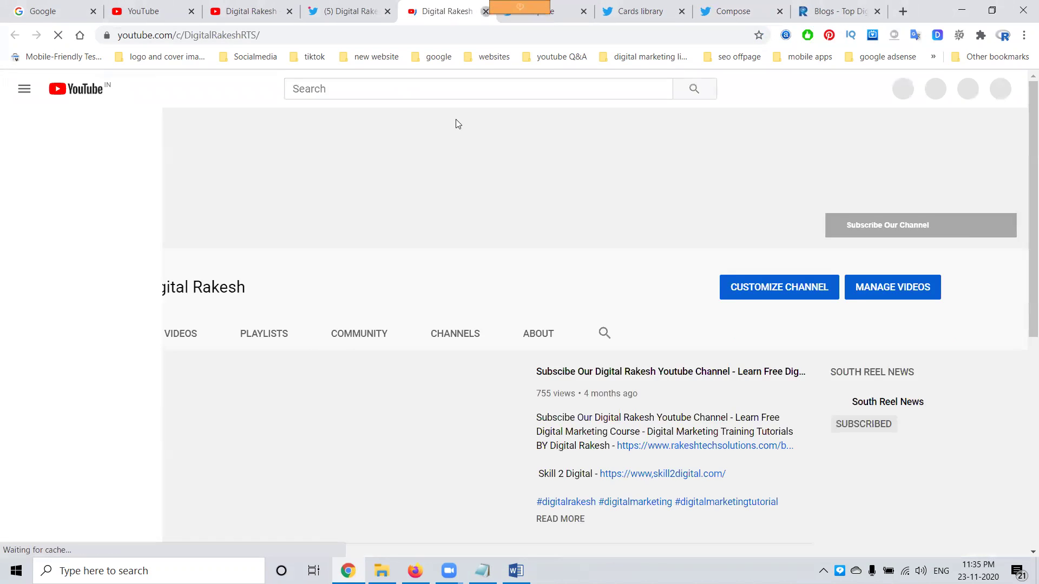
{"action": "key", "text": "ctrl+w"}
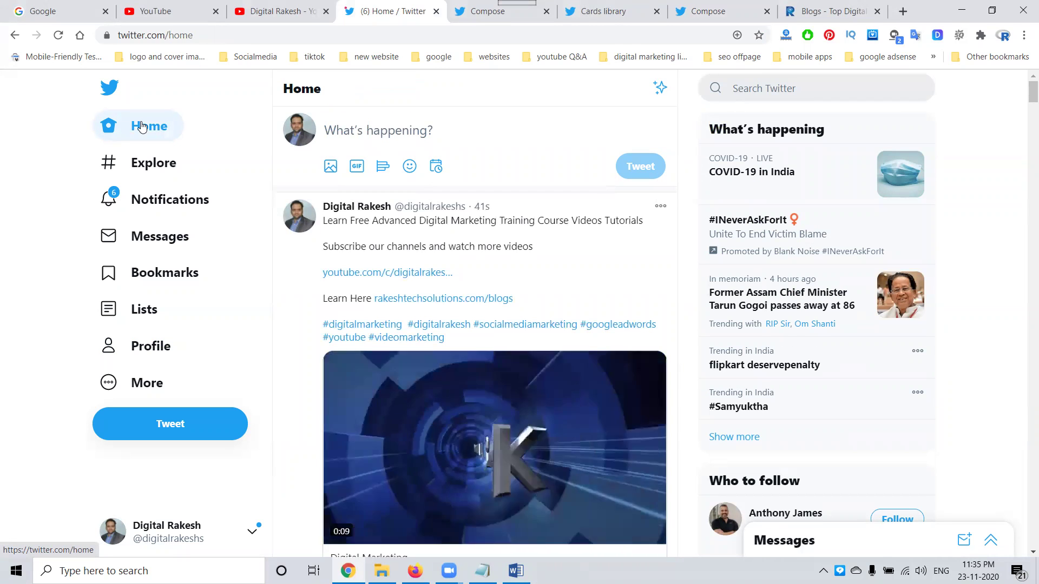
{"action": "left_click", "coordinate": [280, 4]}
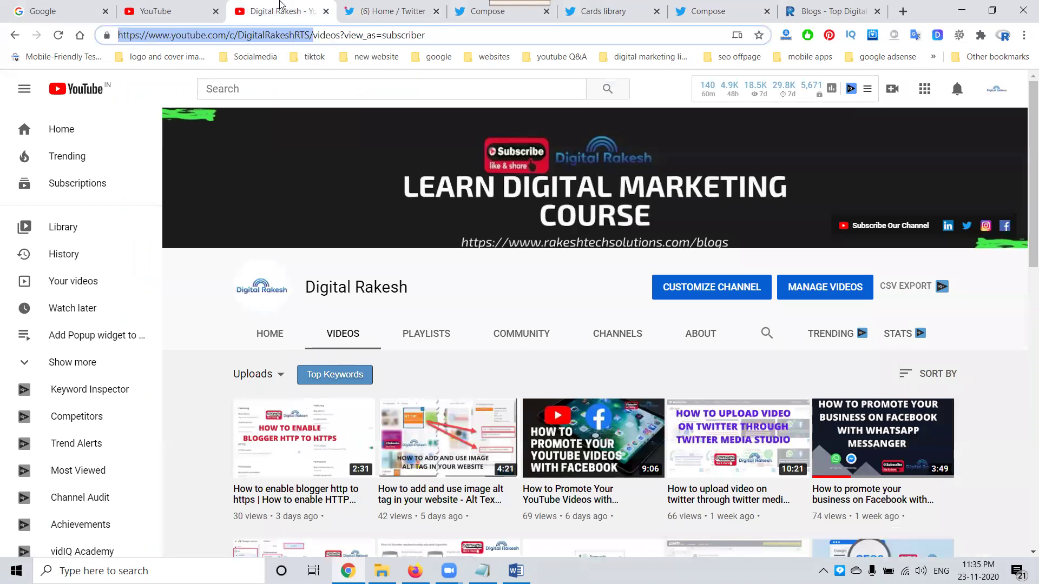